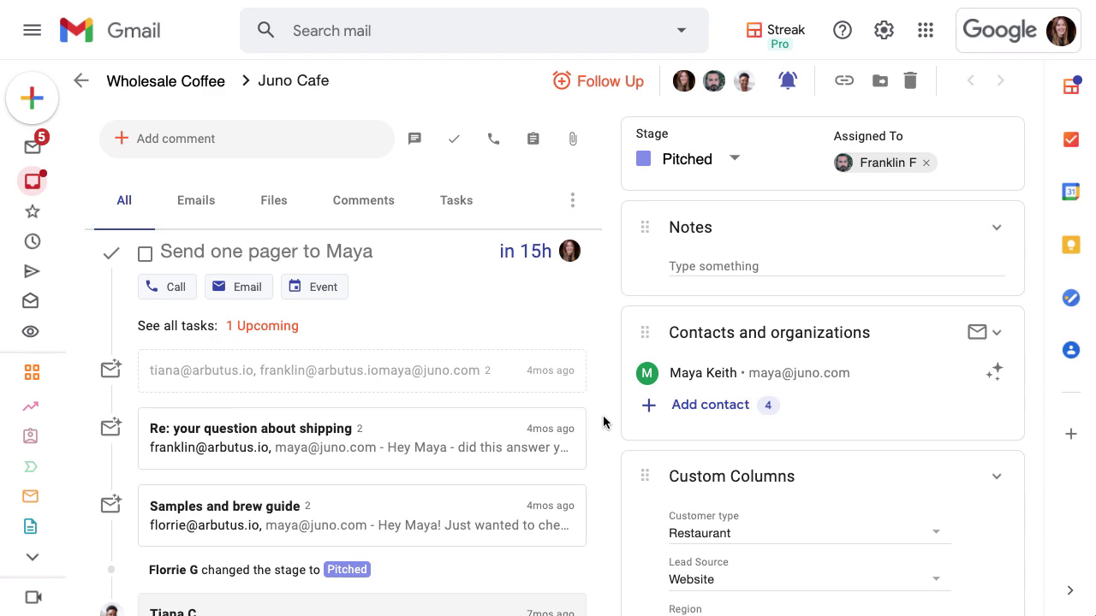
scroll(475, 407, "down", 3)
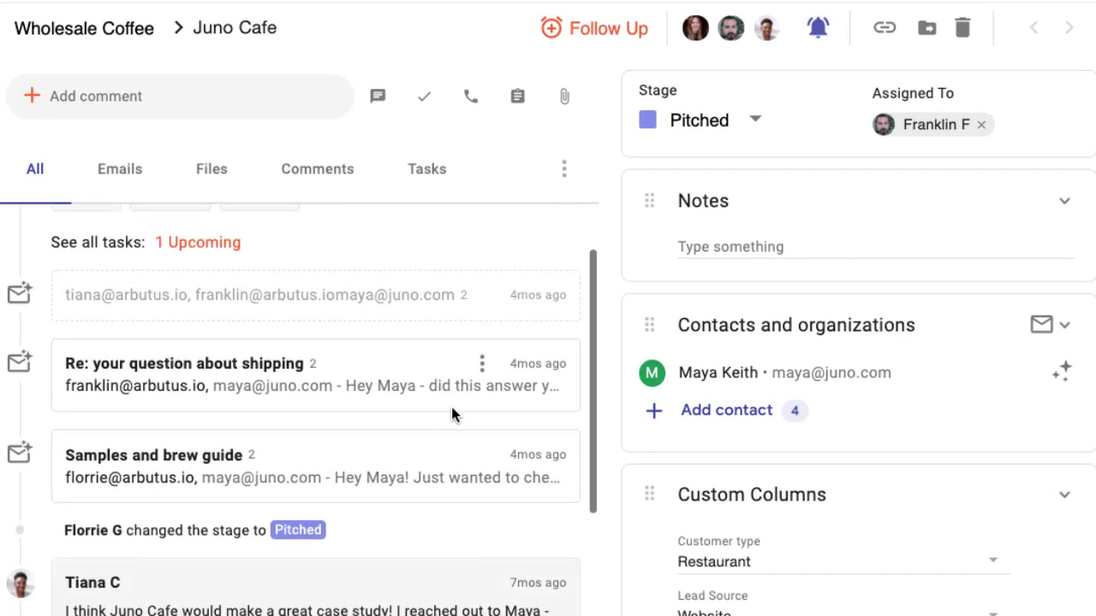
scroll(451, 413, "down", 4)
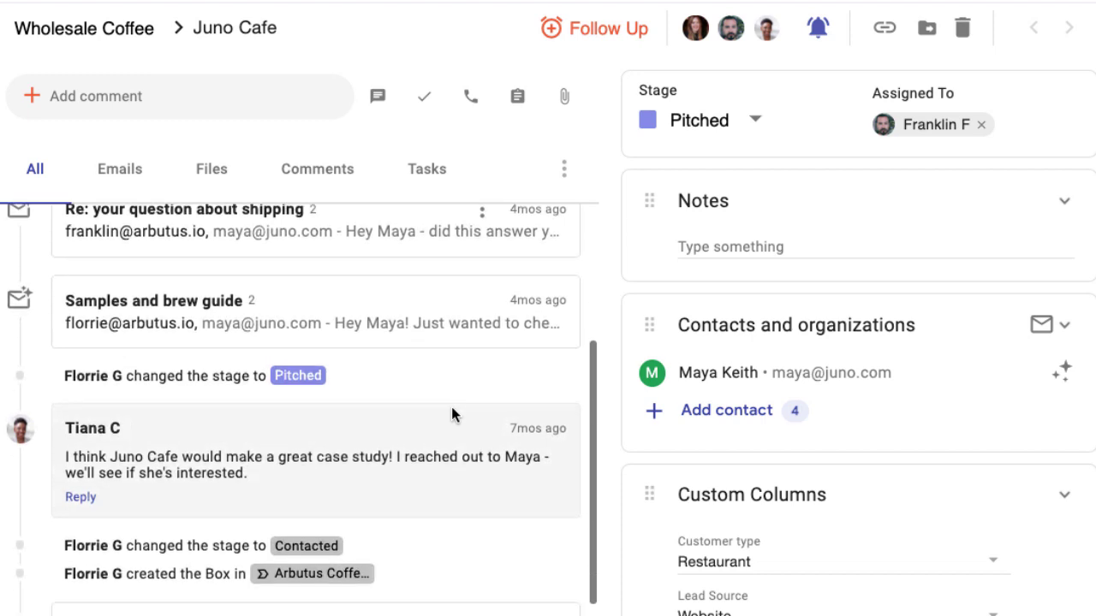
scroll(451, 406, "up", 2)
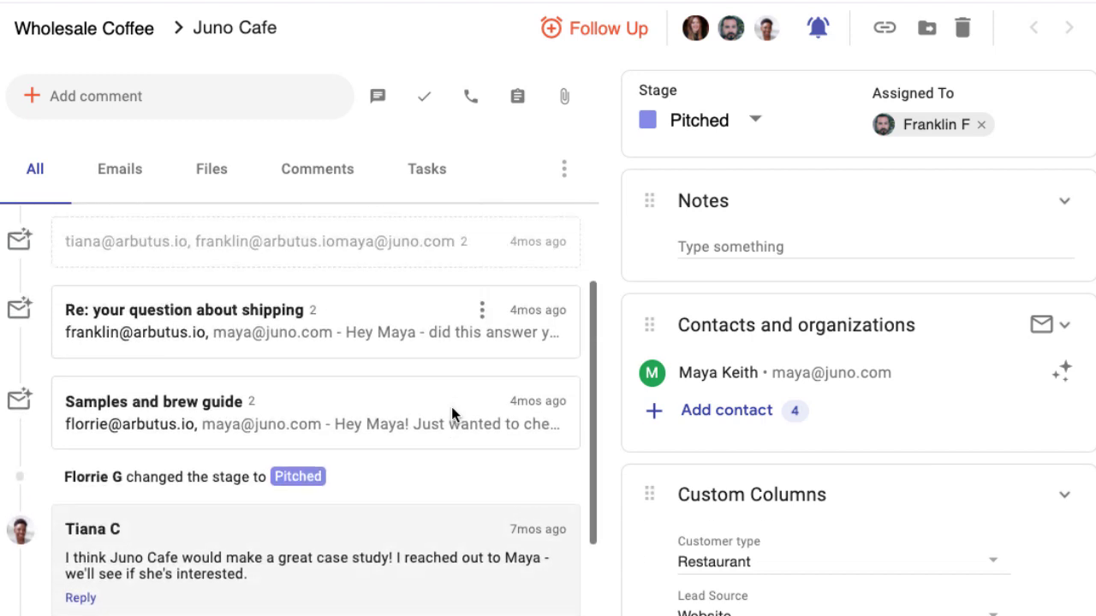
scroll(451, 406, "up", 3)
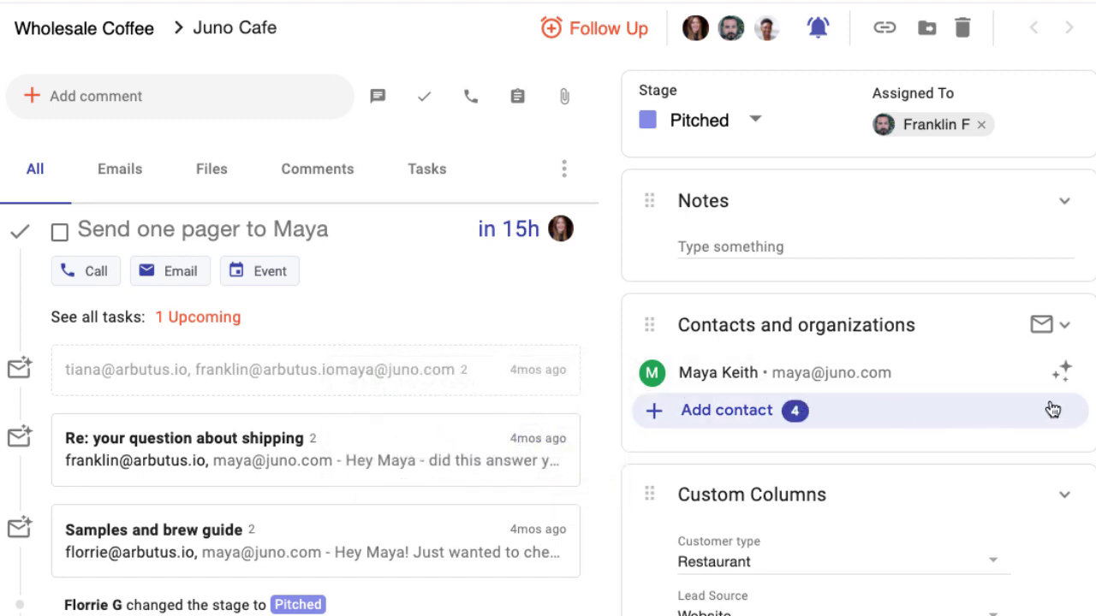
mouse_move(1067, 390)
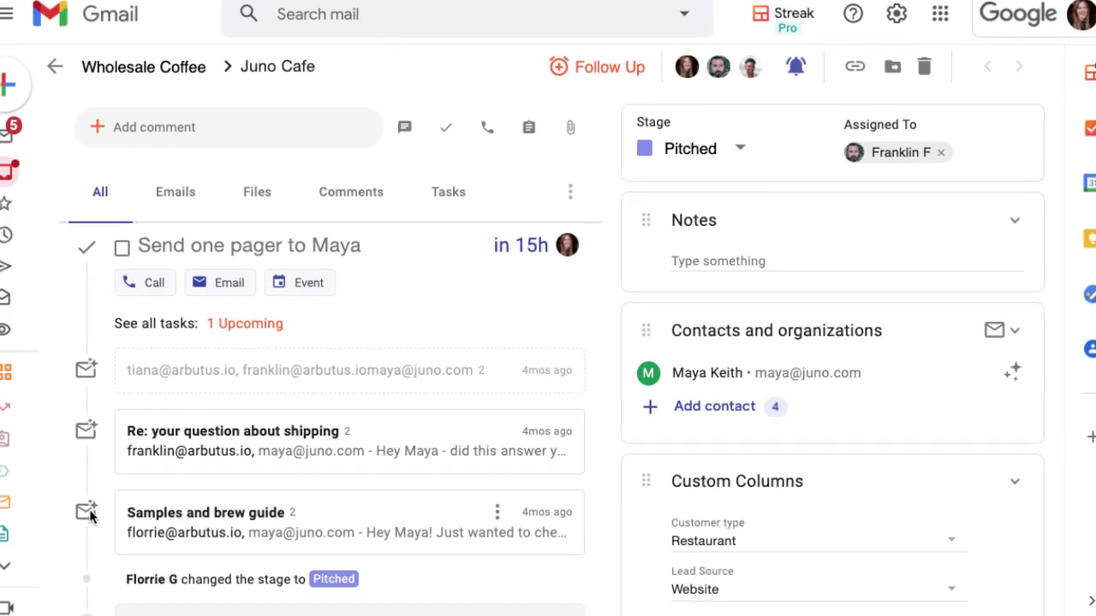
mouse_move(6, 139)
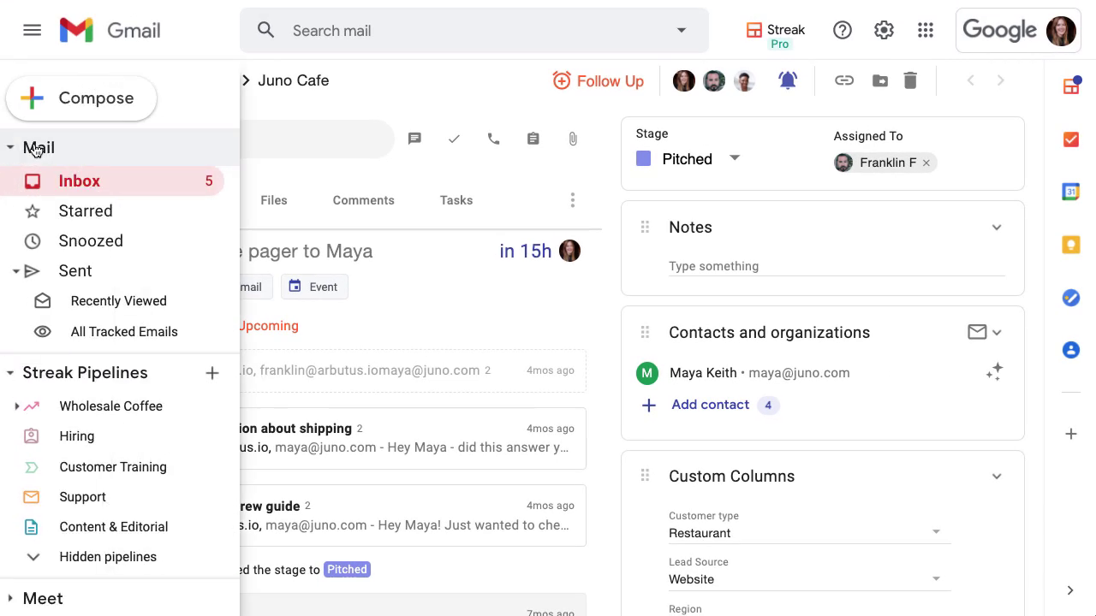
left_click(36, 148)
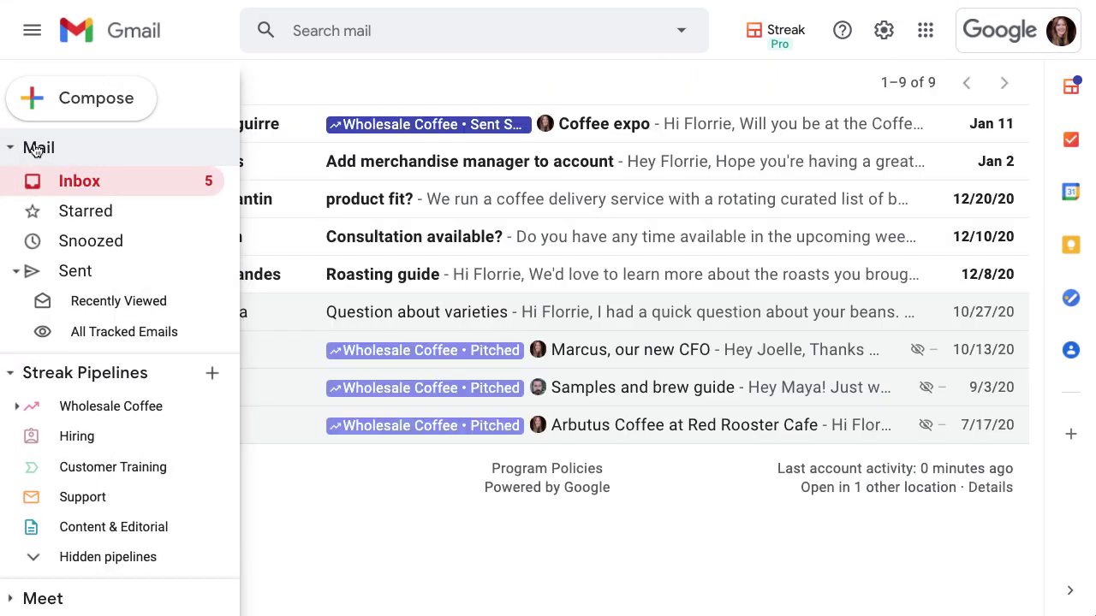
left_click(295, 279)
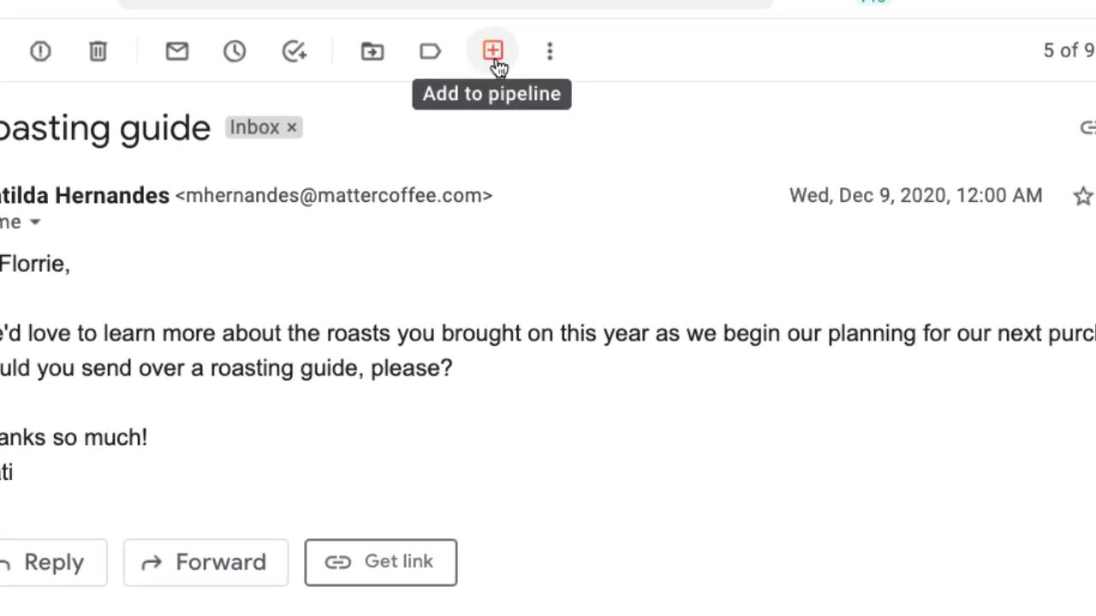
left_click(493, 53)
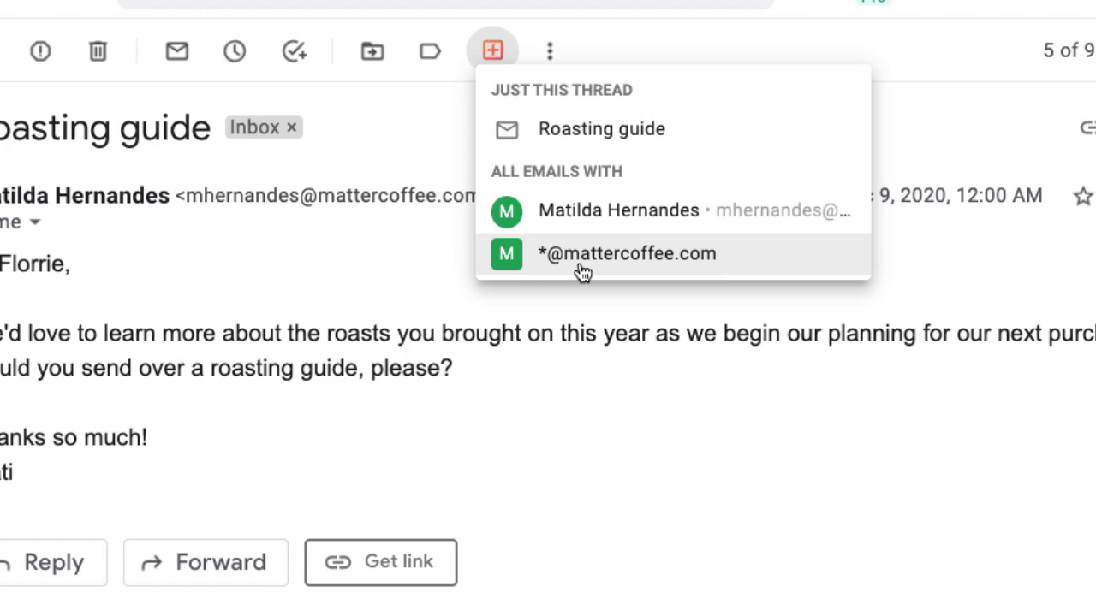
left_click(582, 270)
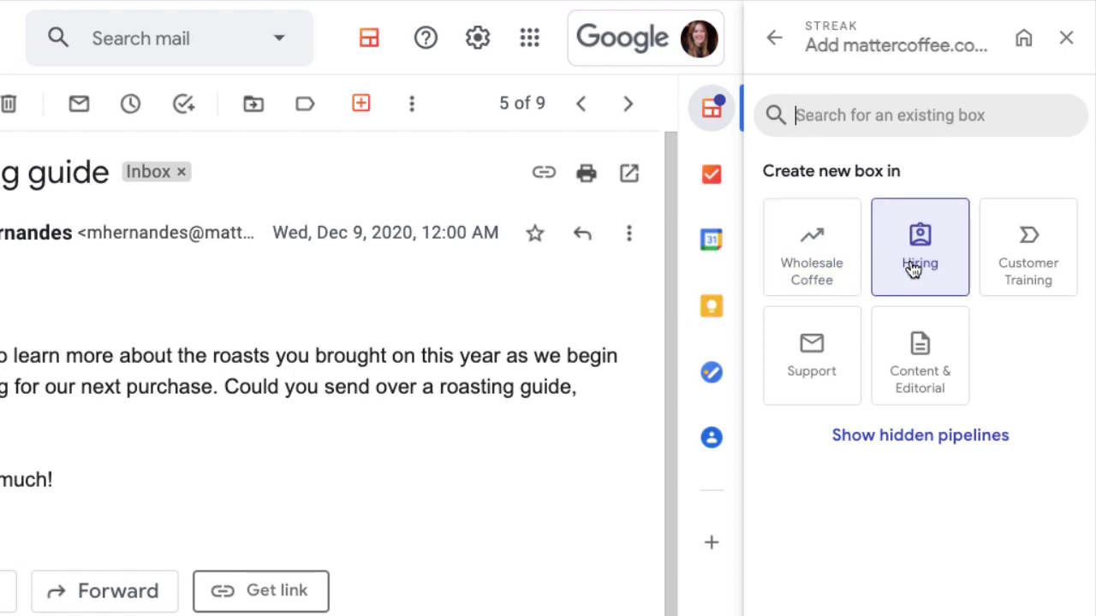
Pick Wholesale Coffee to create the Matter Coffee box at Lead, then review the new box.
left_click(827, 254)
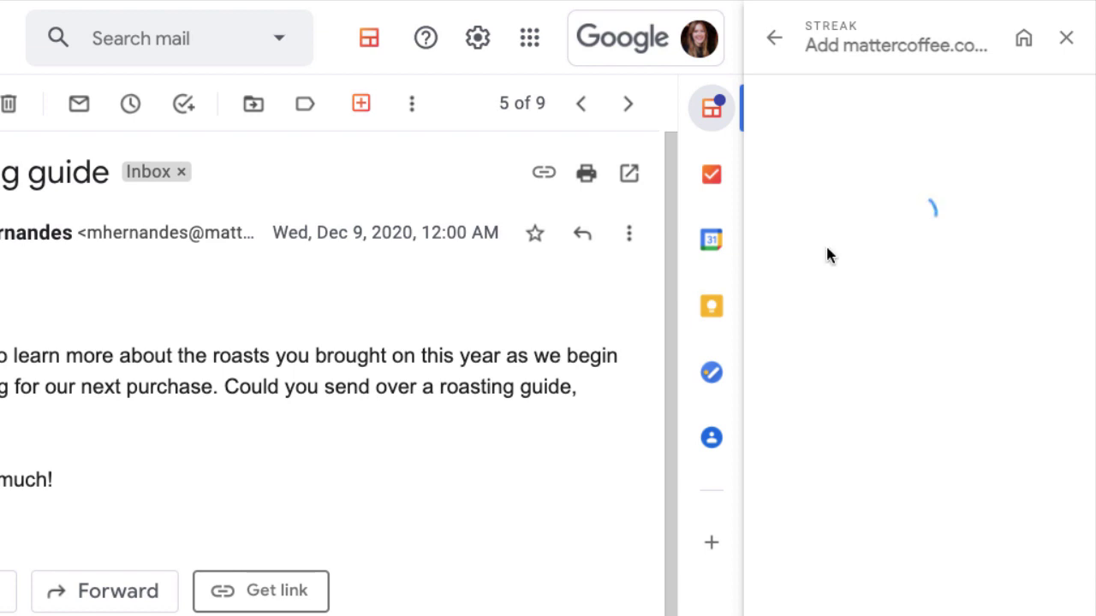
scroll(922, 293, "down", 2)
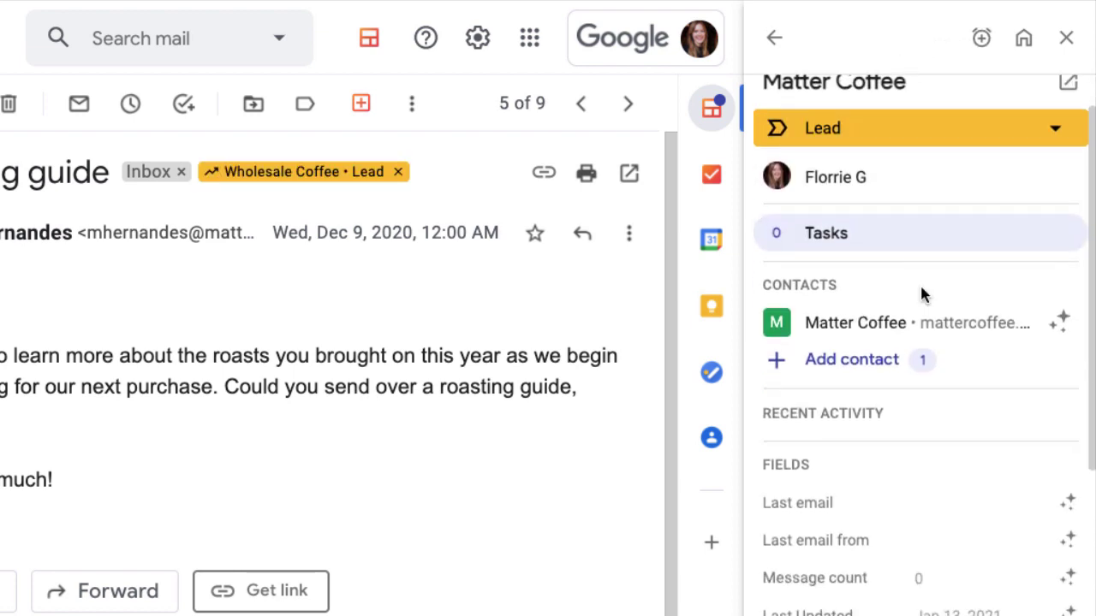
scroll(921, 294, "down", 3)
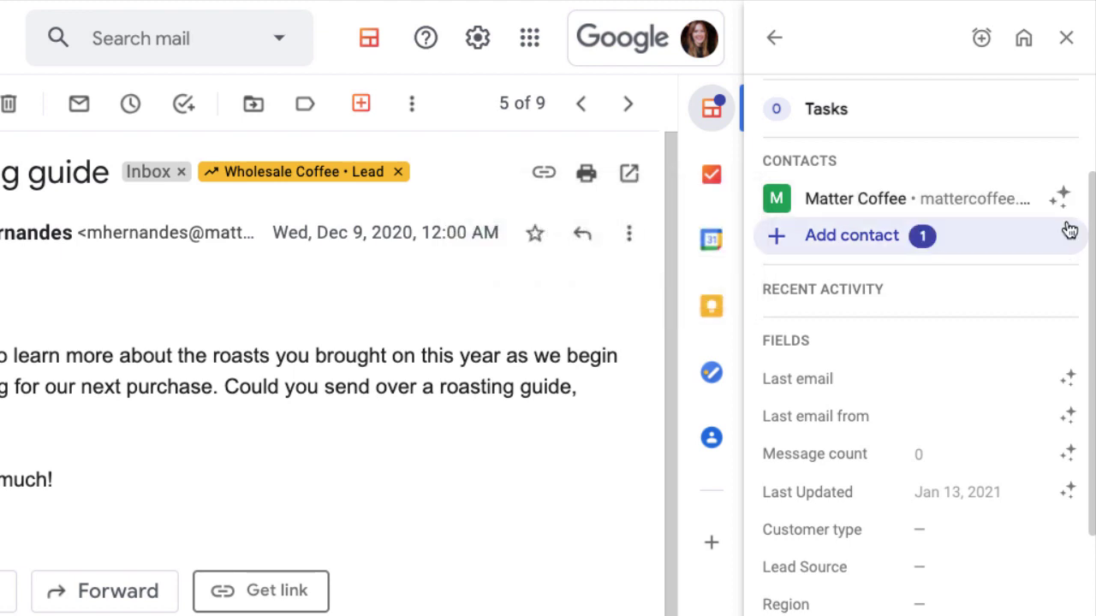
scroll(984, 171, "up", 3)
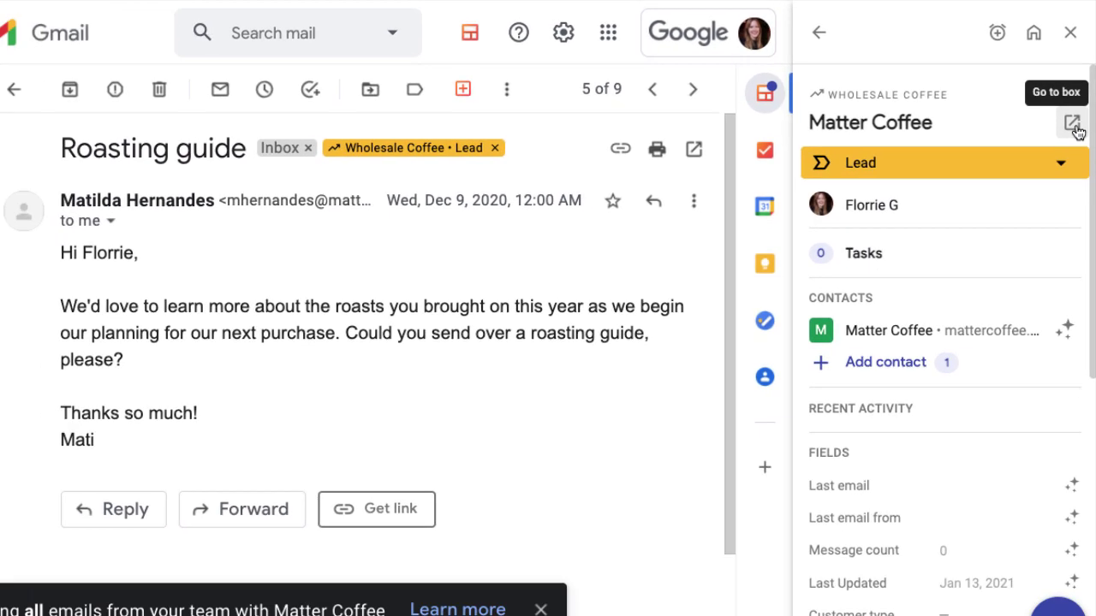
Open the full Matter Coffee box page and view its Roasting guide thread.
left_click(1072, 125)
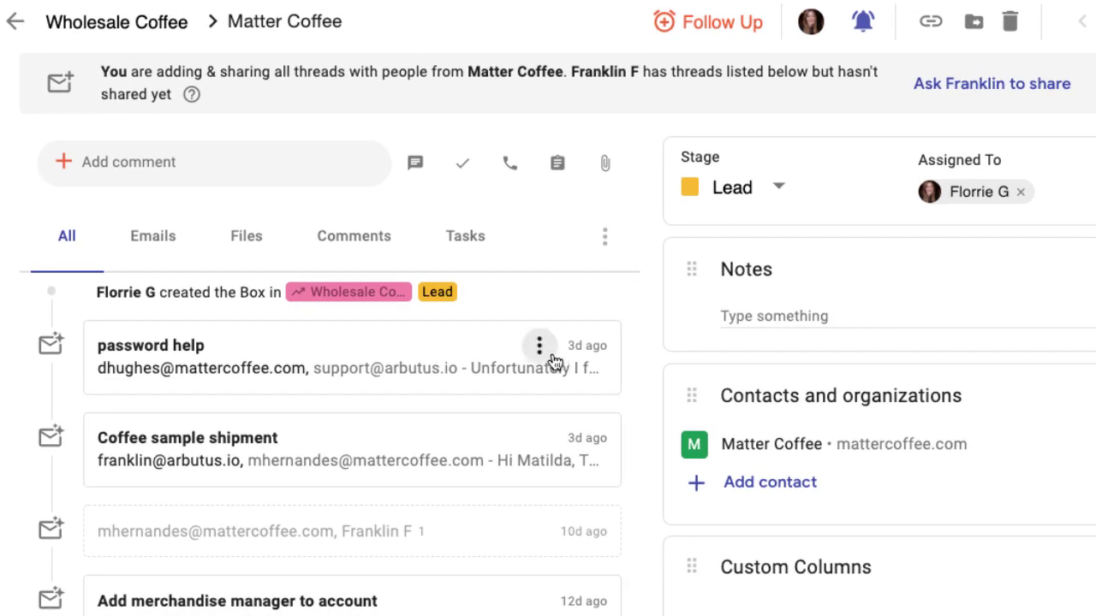
scroll(553, 360, "down", 3)
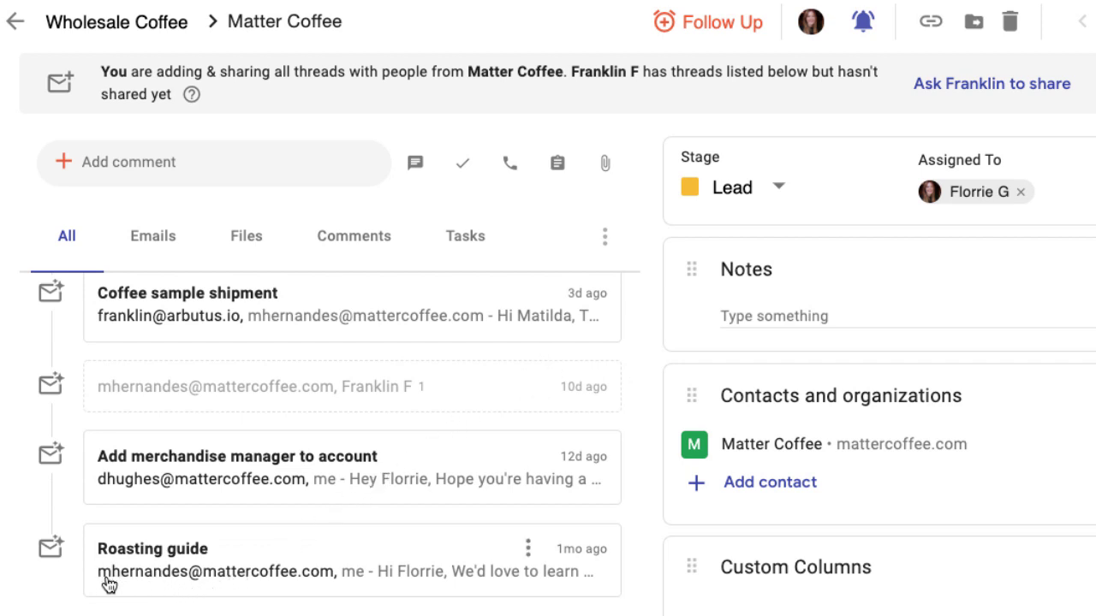
left_click(188, 584)
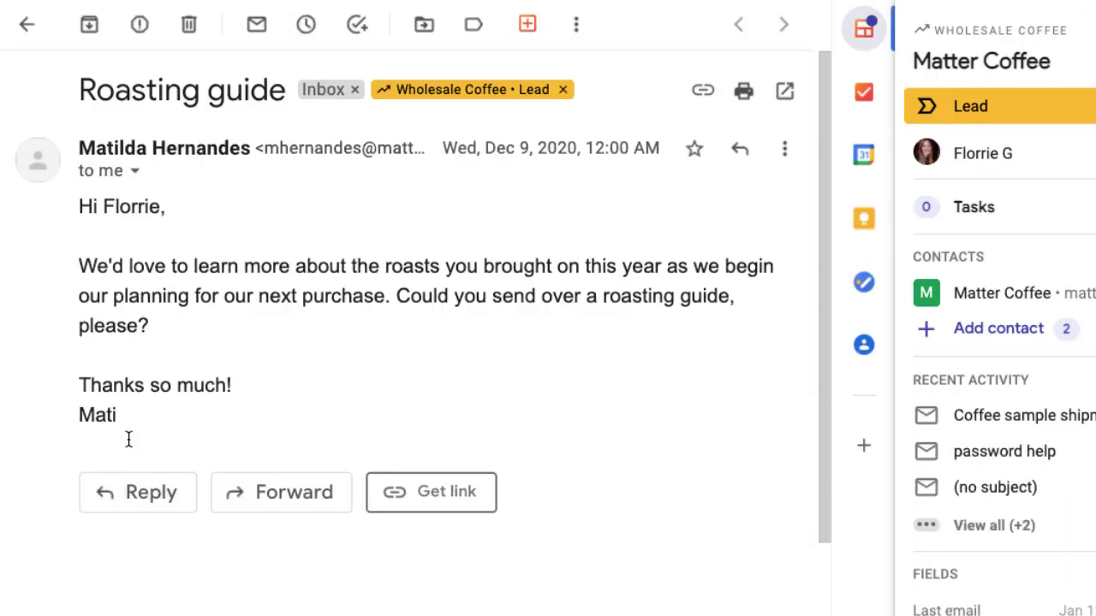
left_click(21, 24)
Check the Add merchandise manager to account thread, then open the Coffee sample shipment thread.
scroll(208, 385, "down", 1)
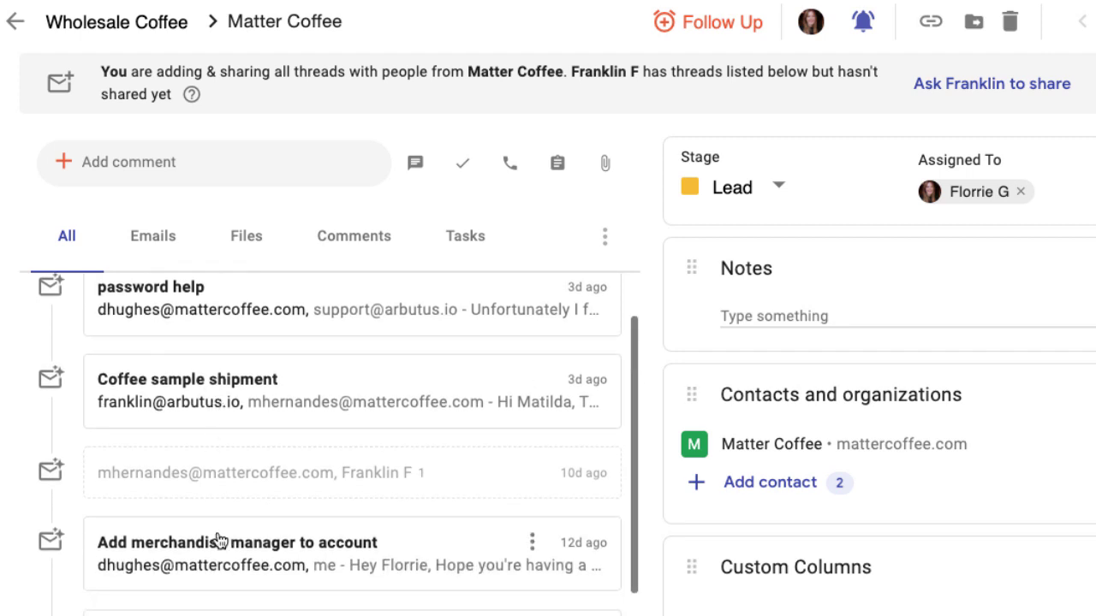
left_click(218, 556)
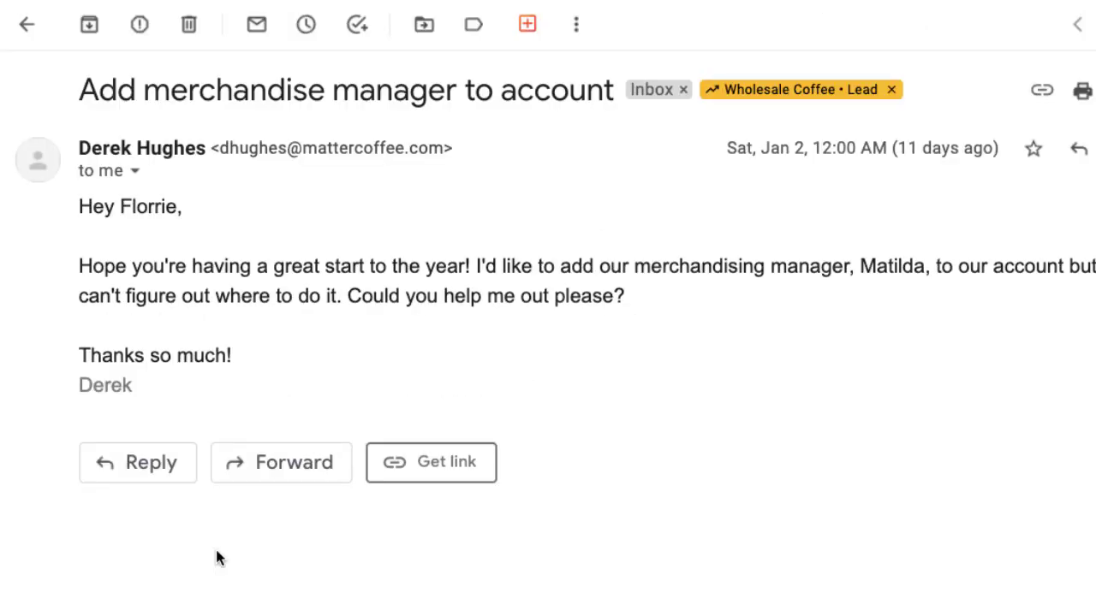
left_click(31, 25)
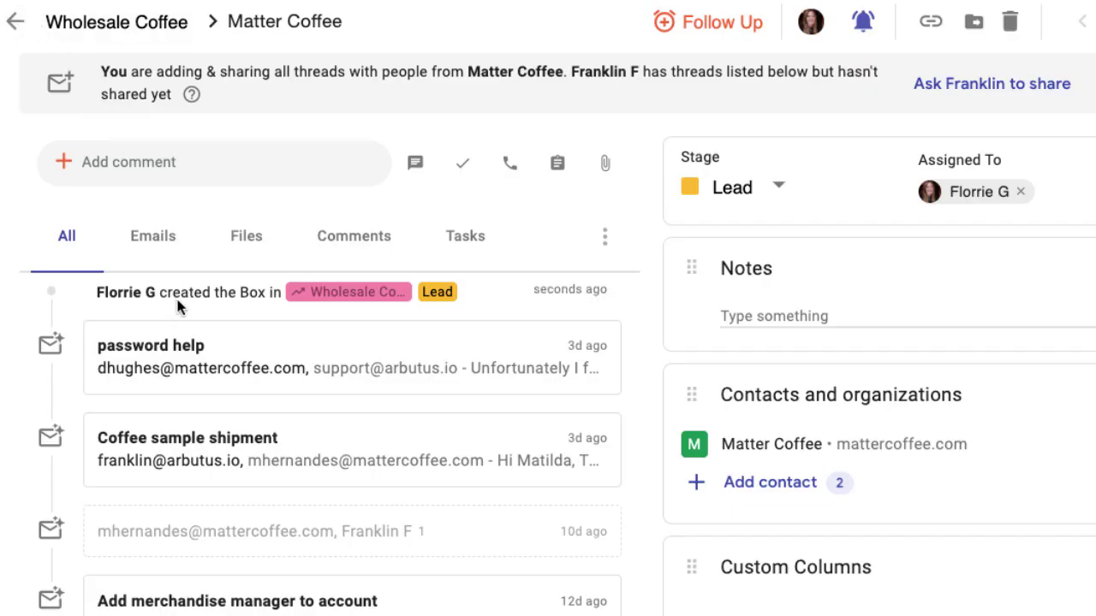
left_click(243, 454)
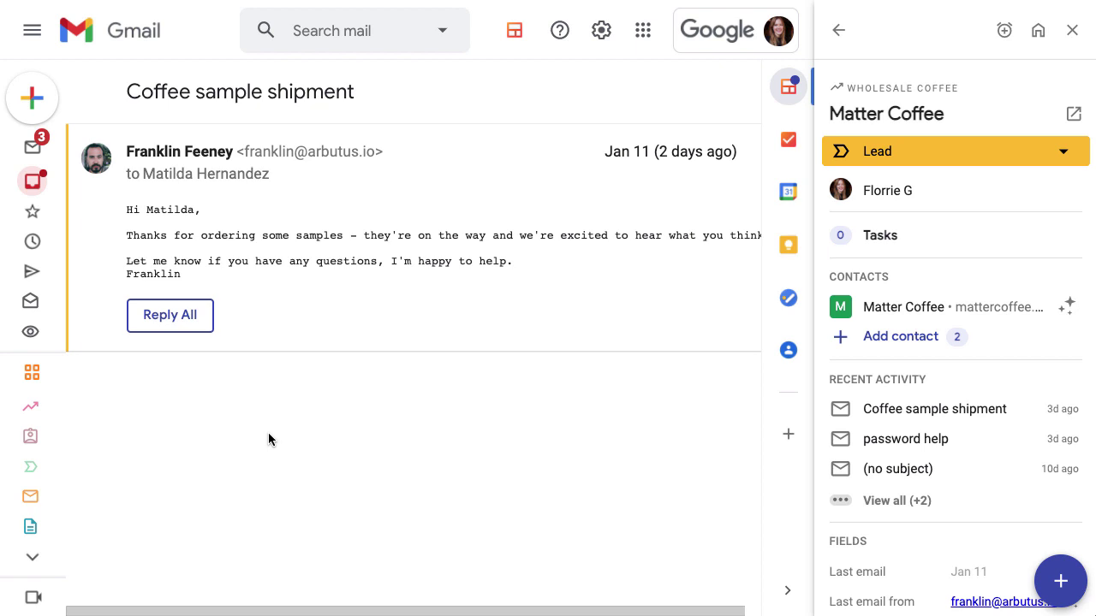
Start a Reply All on Coffee sample shipment, discard the draft, and scroll the Matter Coffee timeline.
left_click(171, 322)
left_click(563, 372)
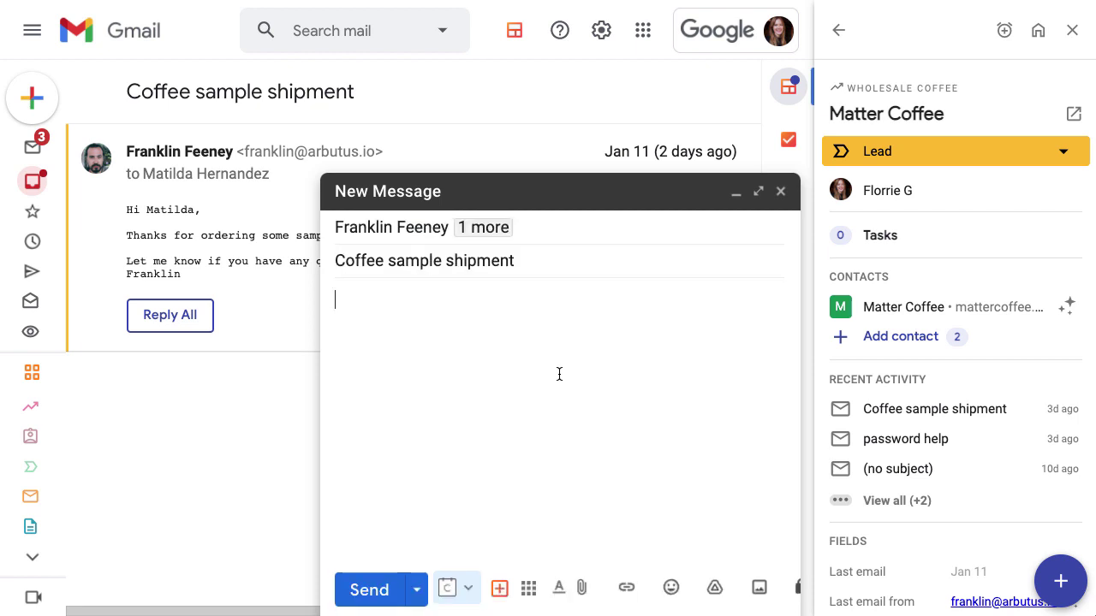
left_click(780, 191)
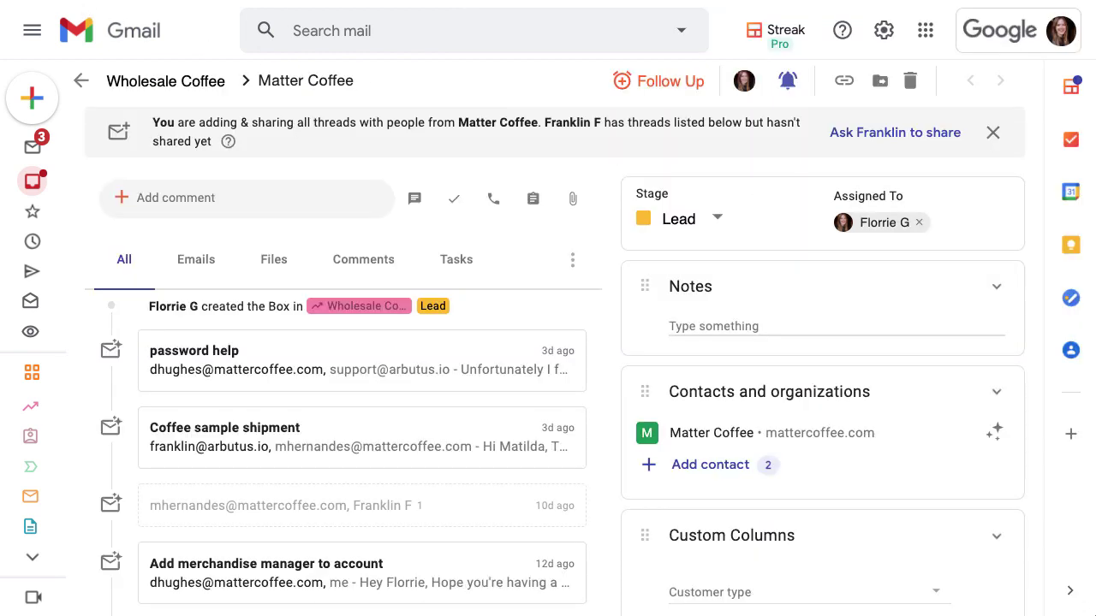
scroll(226, 342, "down", 1)
scroll(225, 346, "down", 1)
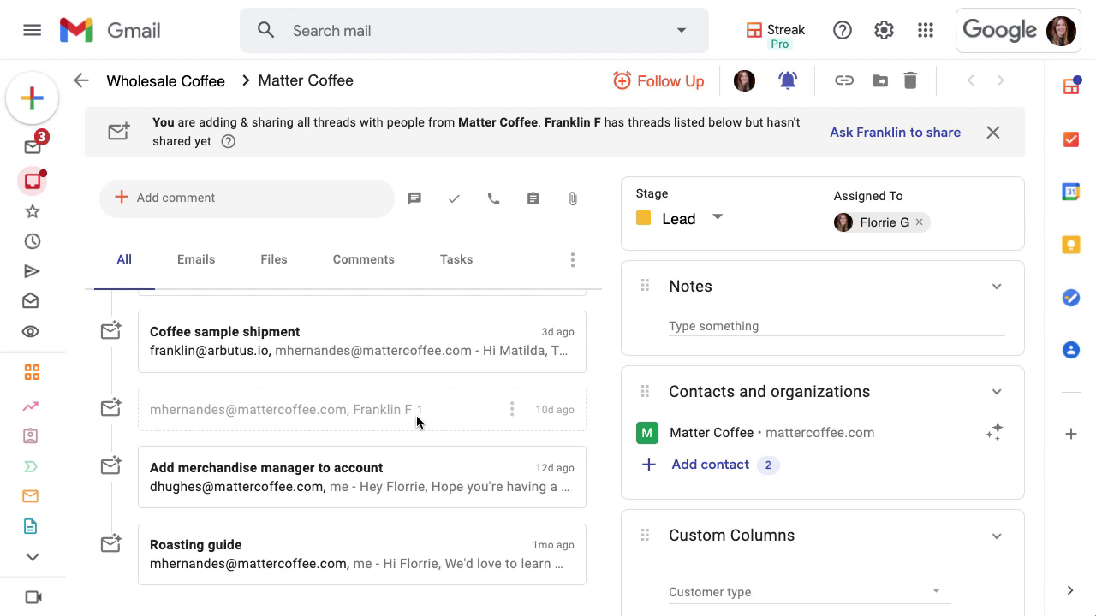
left_click(512, 411)
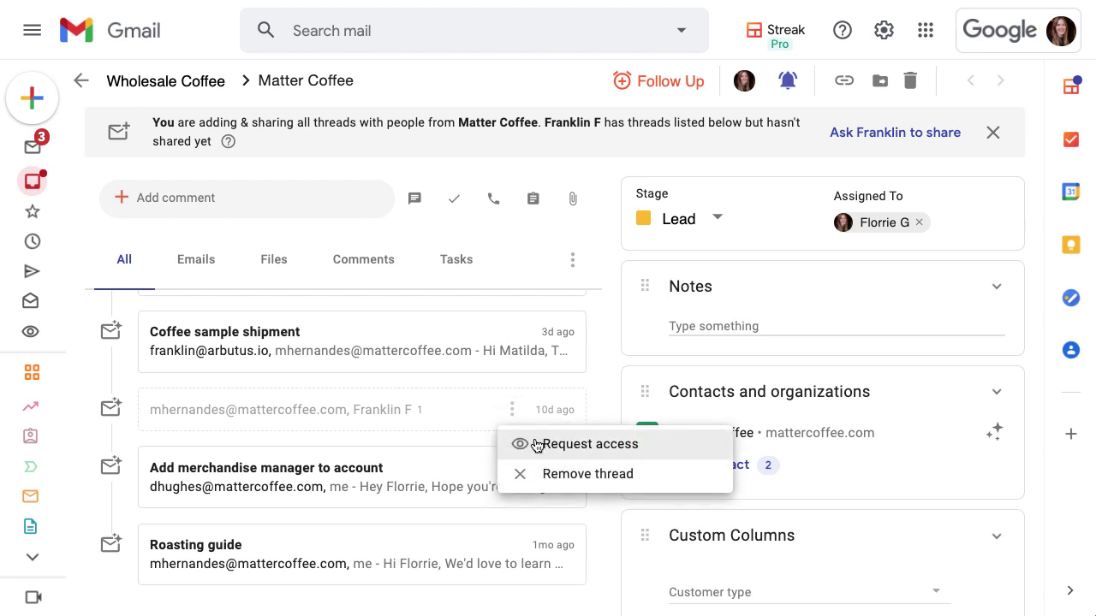
left_click(596, 377)
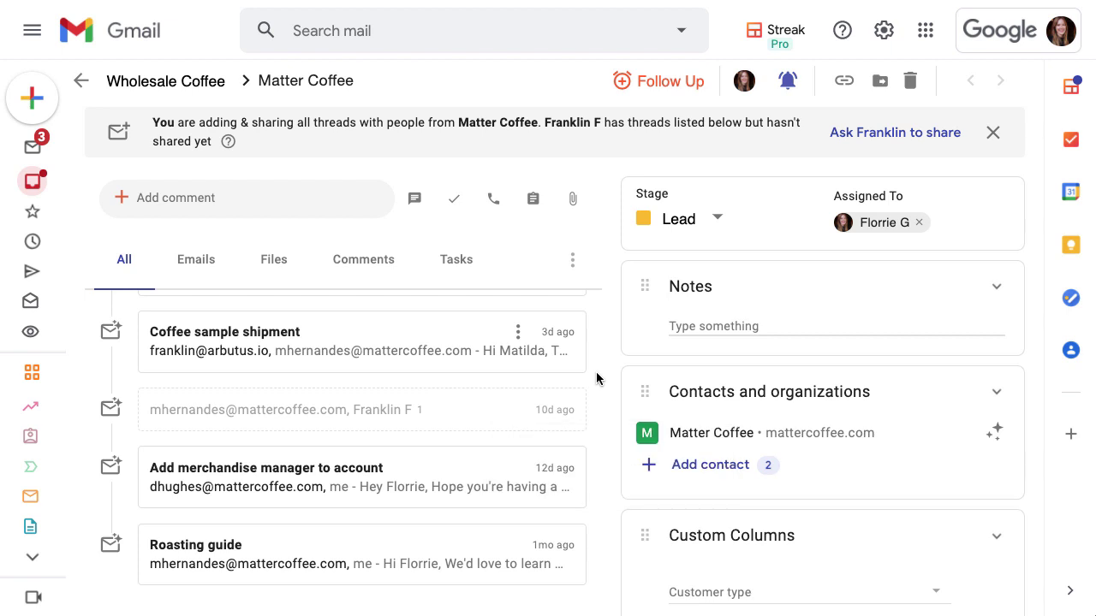
scroll(596, 378, "up", 2)
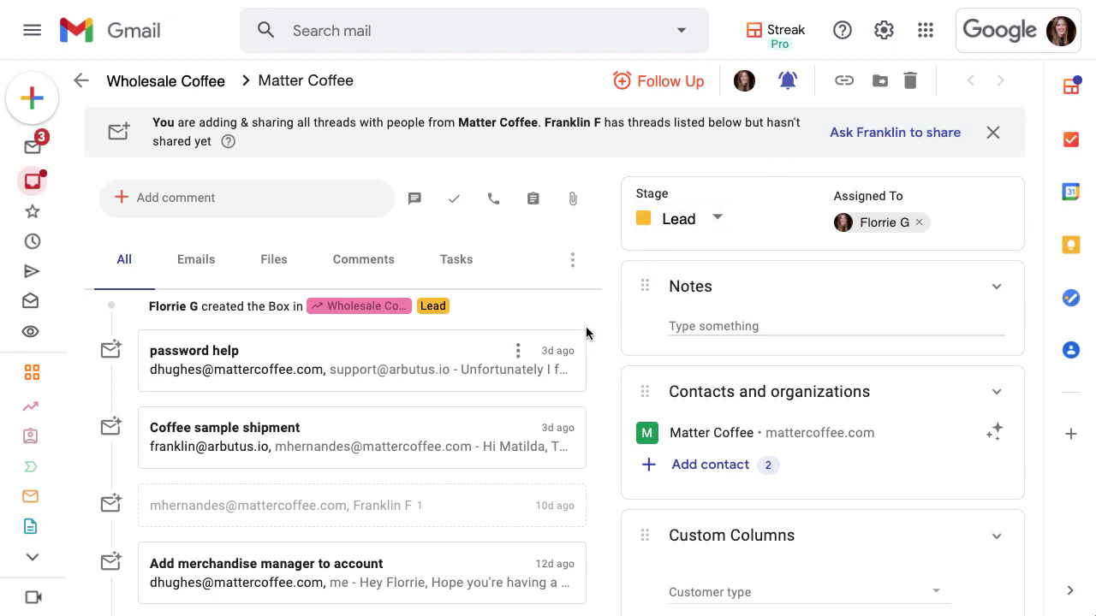
left_click(518, 351)
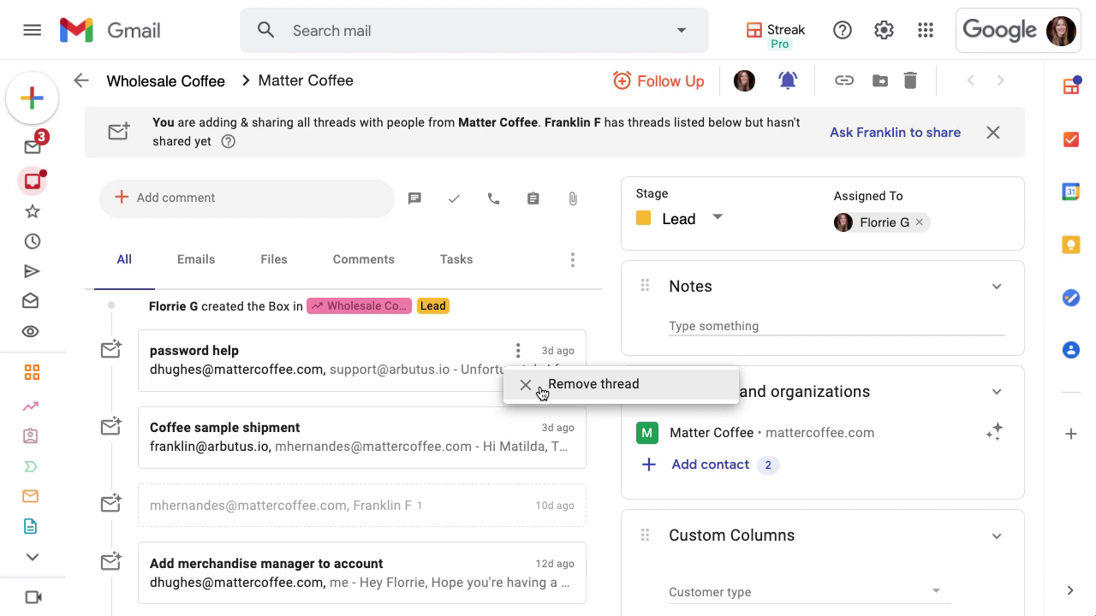
left_click(597, 347)
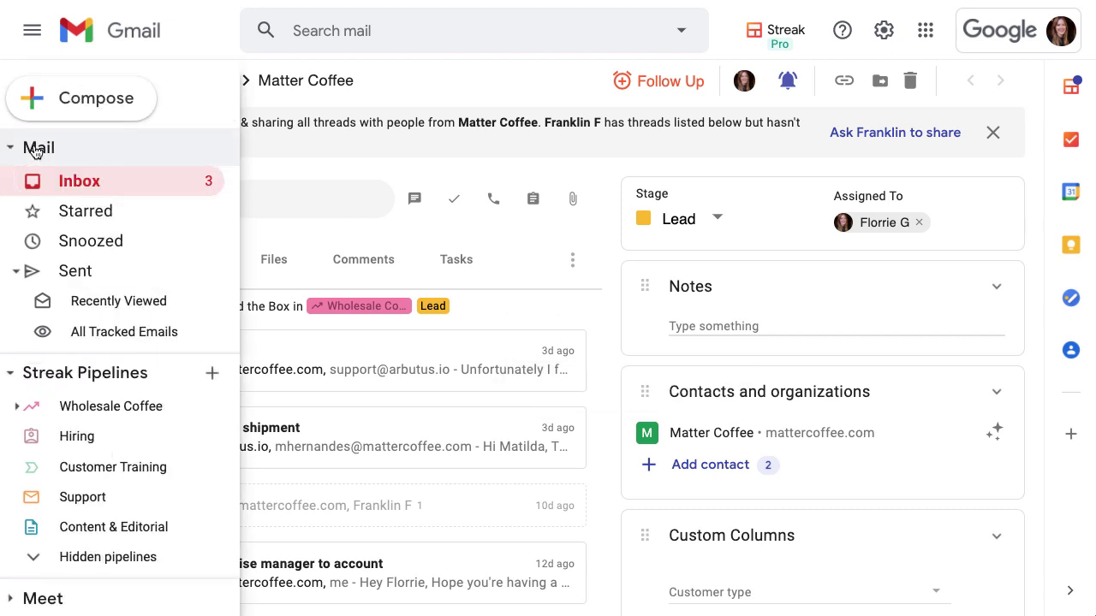
left_click(34, 149)
left_click(301, 241)
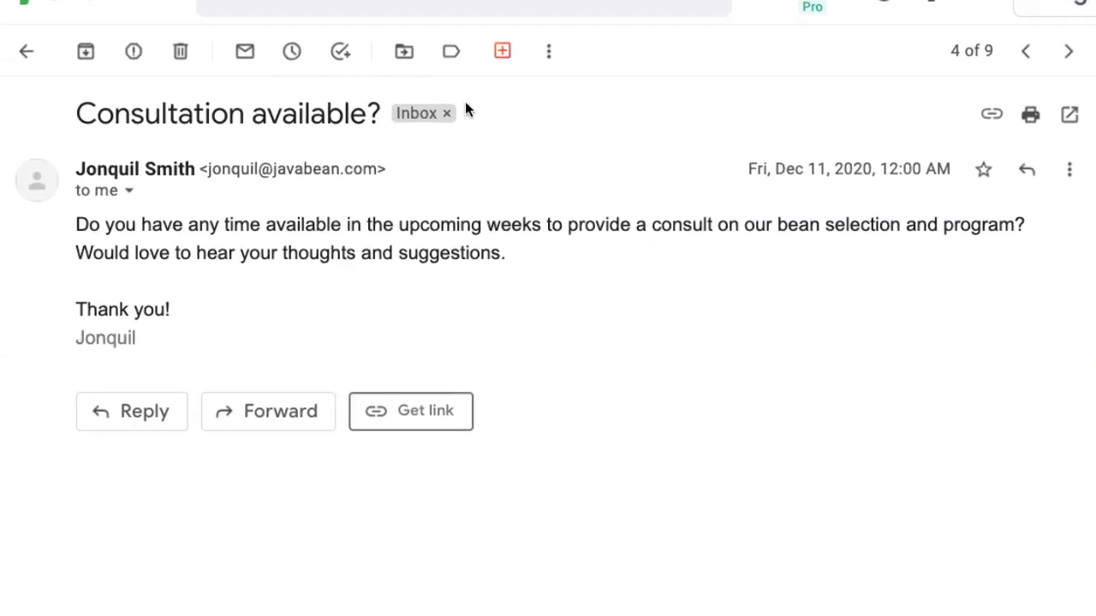
left_click(551, 84)
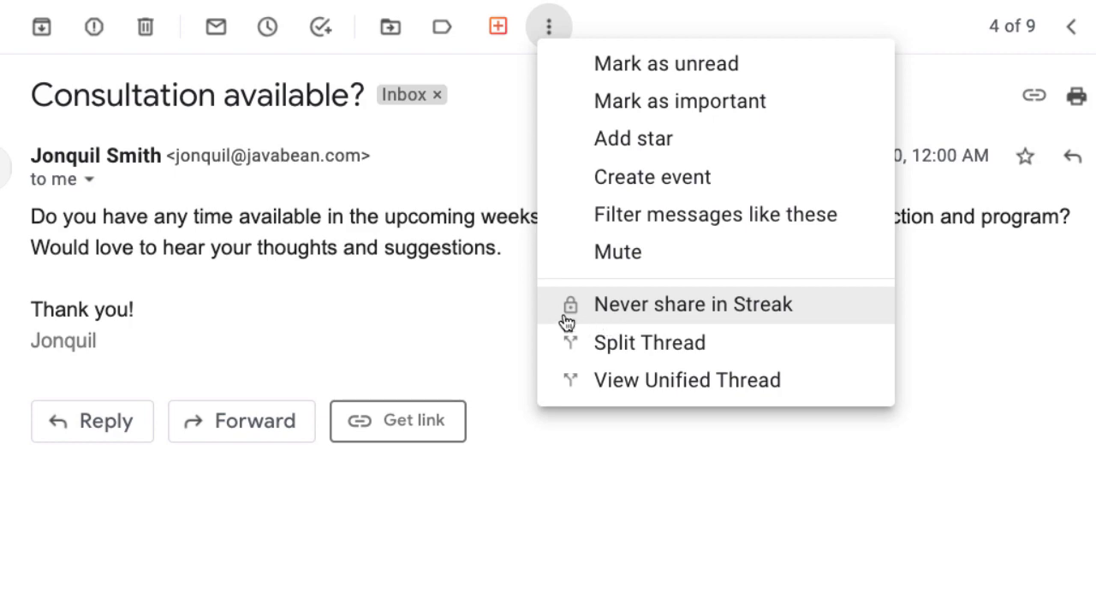
left_click(497, 316)
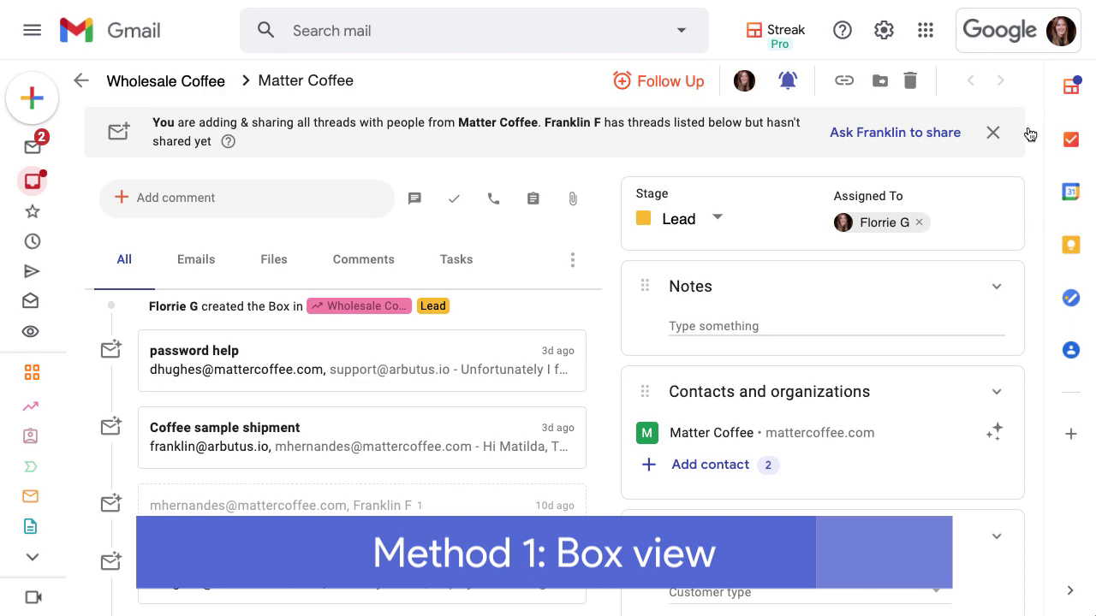
Add both suggested contacts to the Matter Coffee box.
scroll(732, 391, "down", 1)
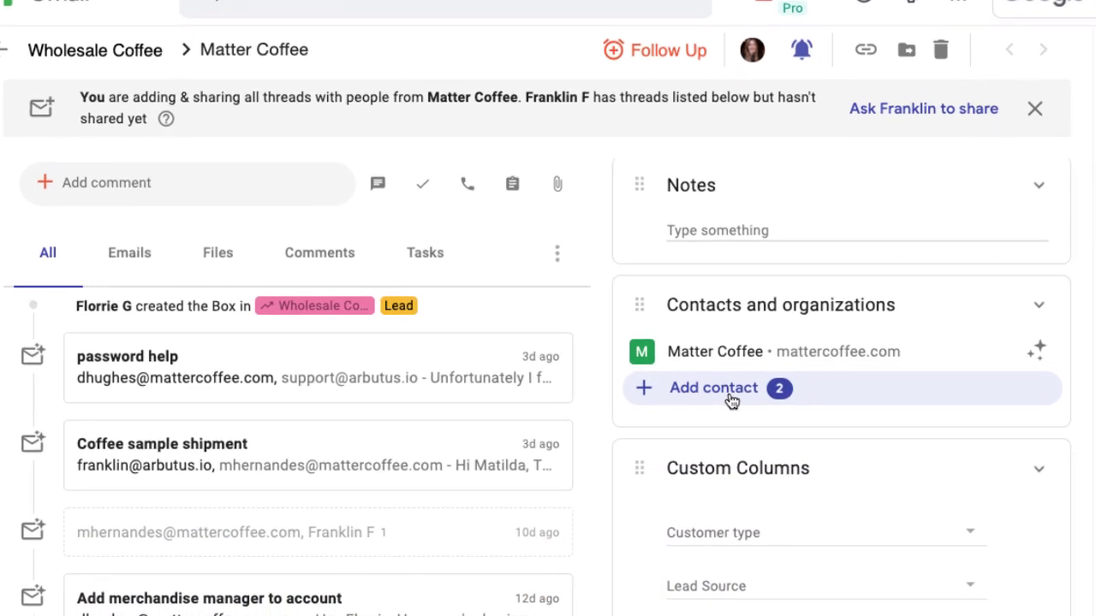
left_click(727, 390)
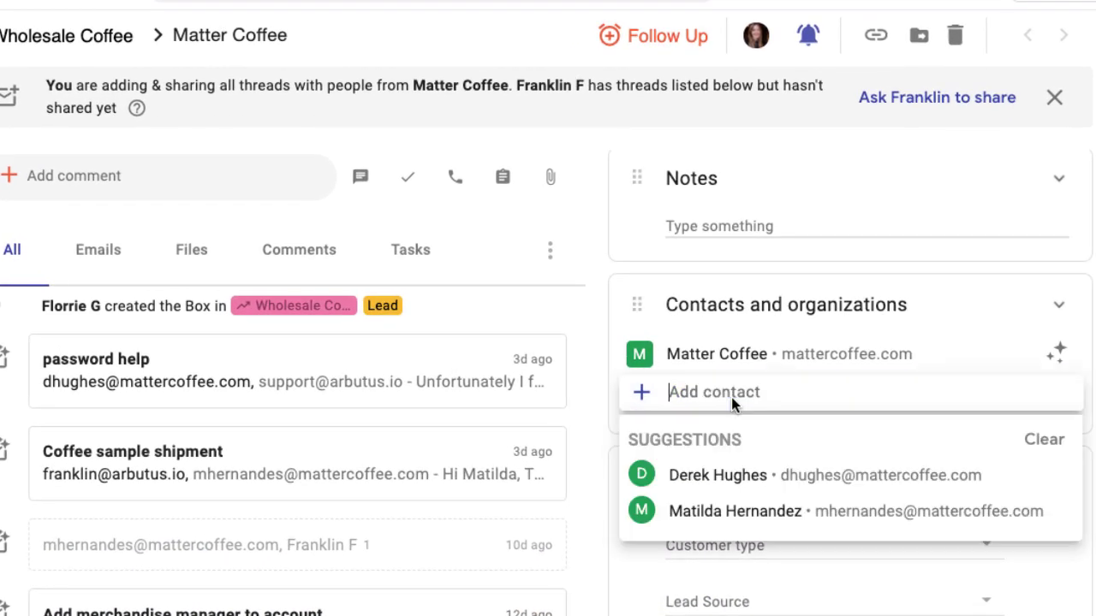
left_click(724, 476)
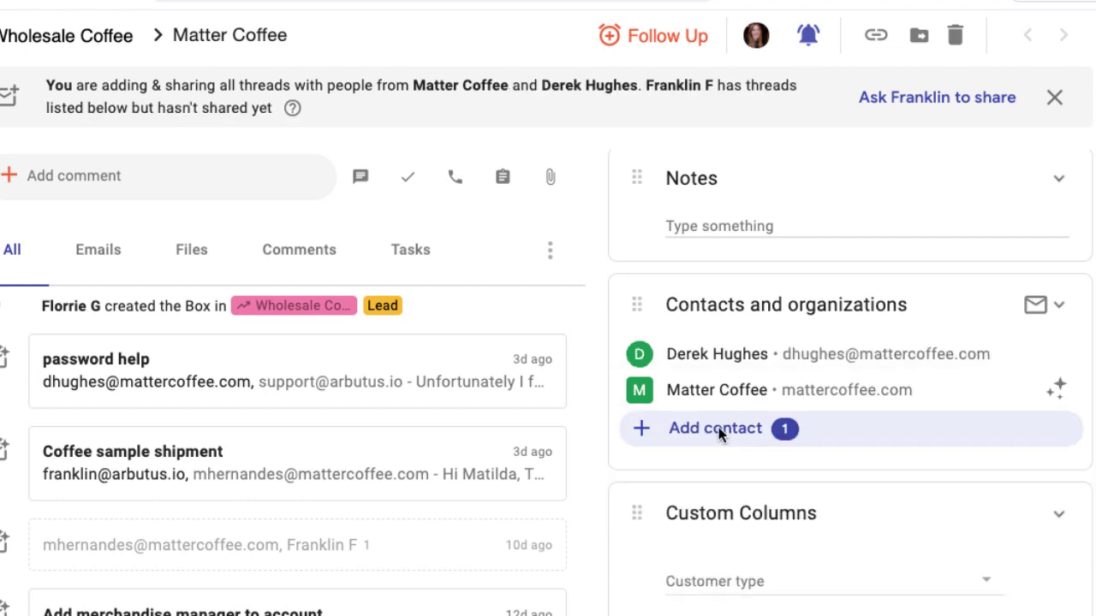
left_click(718, 427)
left_click(723, 505)
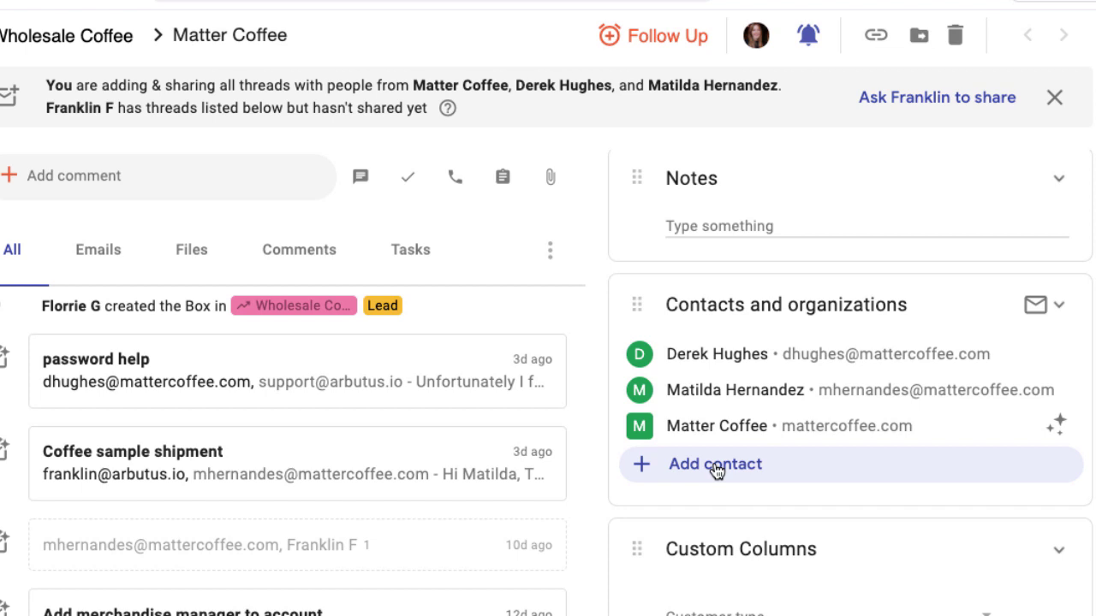
Search for the third contact by name, enable automatic email sharing, and add them to the box.
left_click(715, 469)
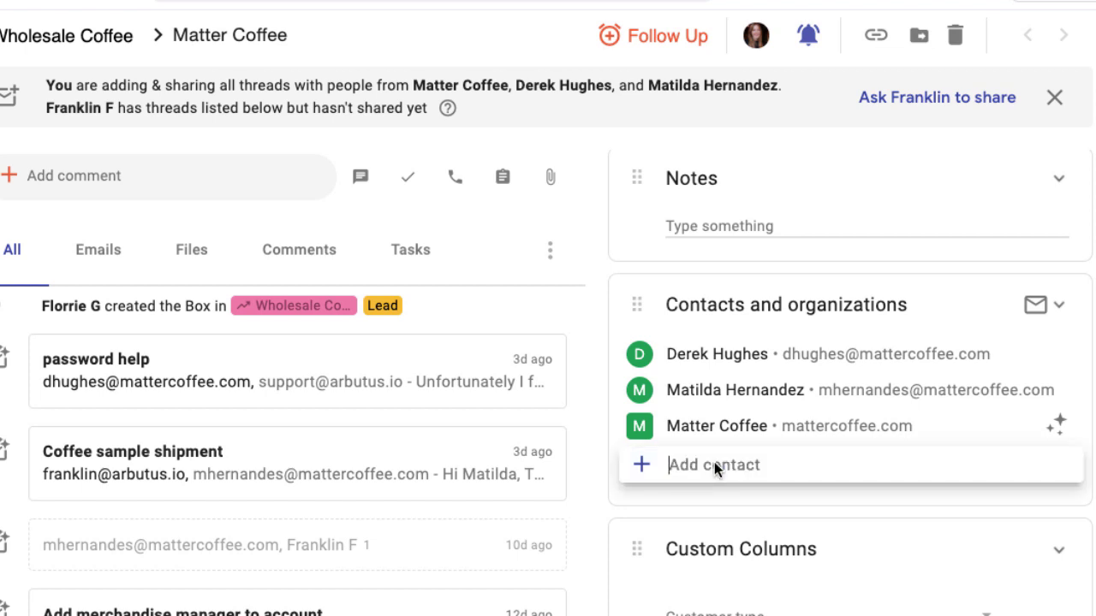
type("dominique a")
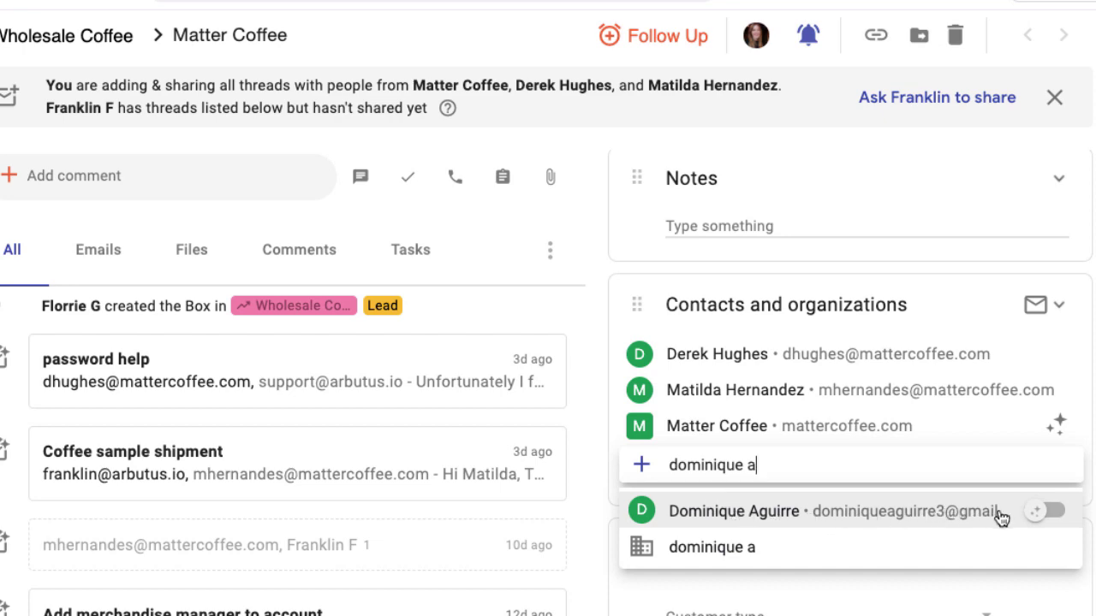
left_click(1058, 514)
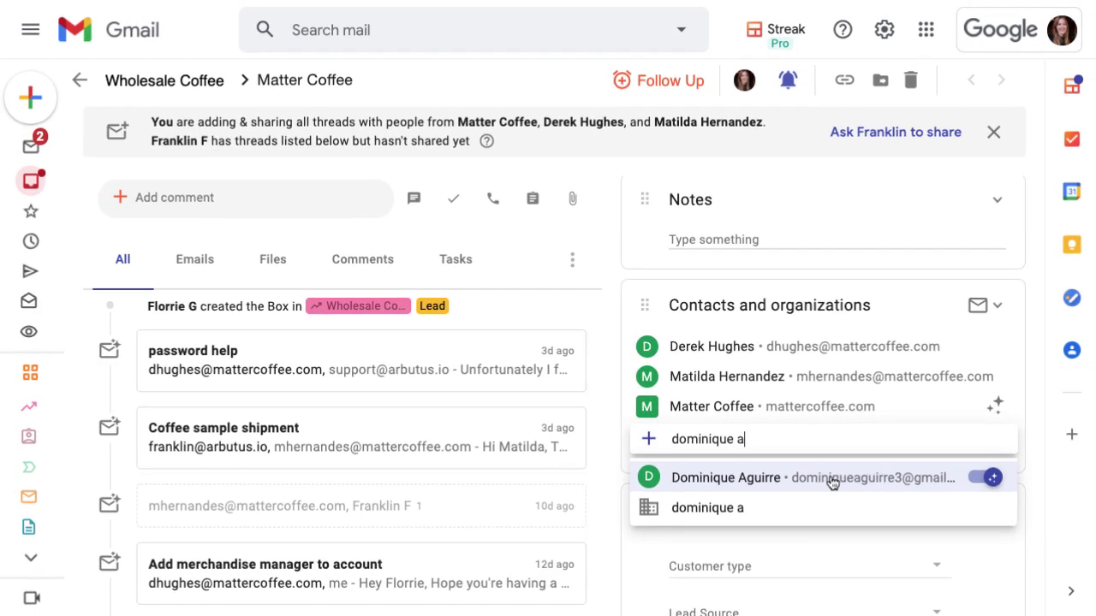
left_click(832, 483)
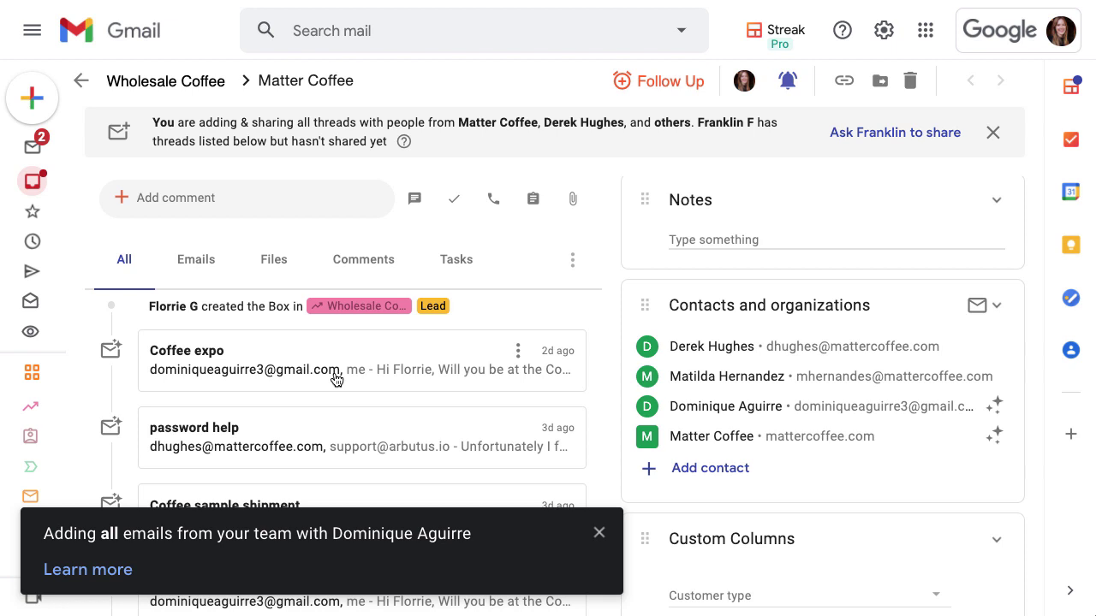
scroll(343, 387, "down", 2)
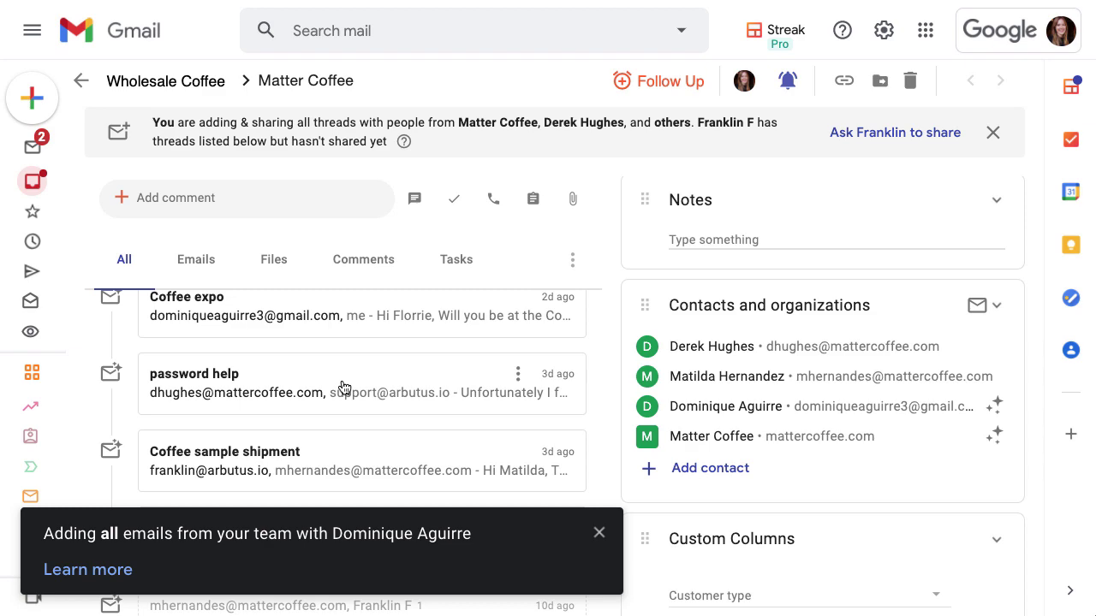
Open the Wholesale Coffee pipeline table and glance at the Matter Coffee box's contacts.
left_click(129, 86)
scroll(402, 274, "up", 4)
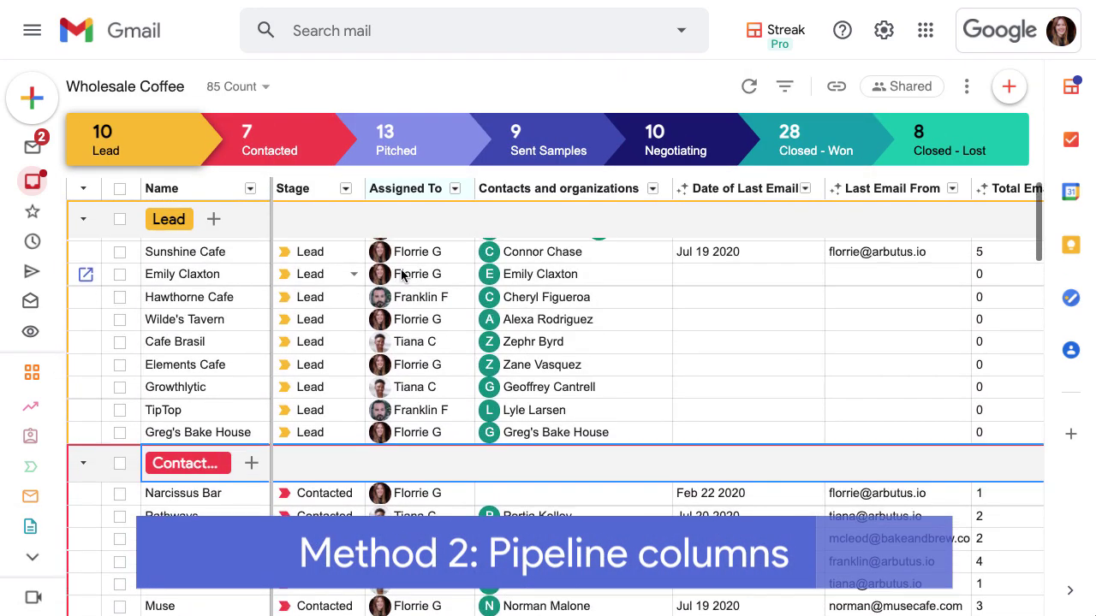
scroll(402, 274, "up", 1)
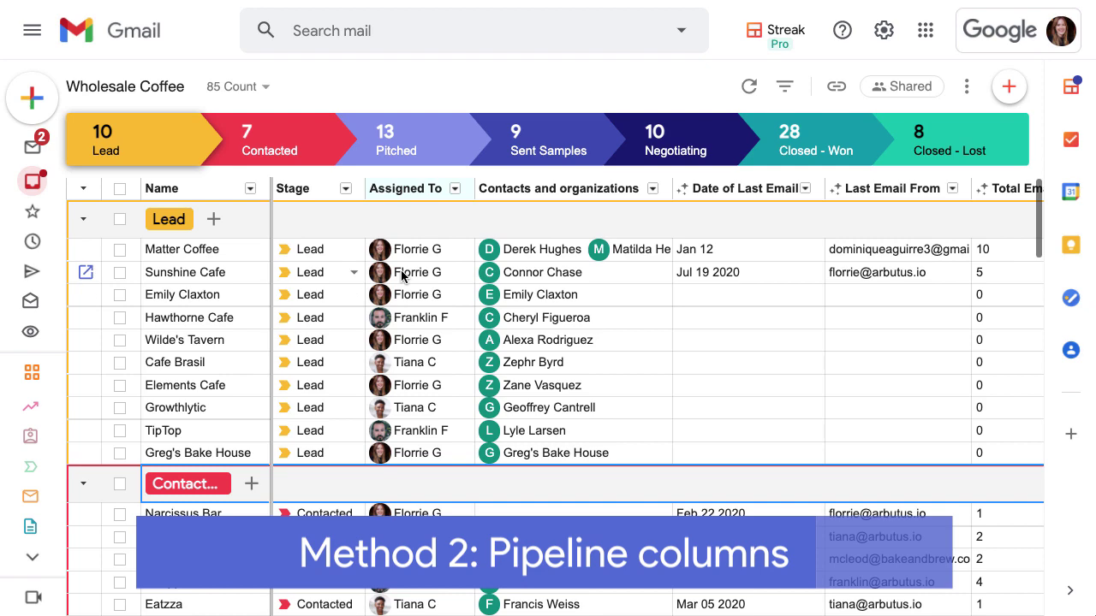
left_click(517, 255)
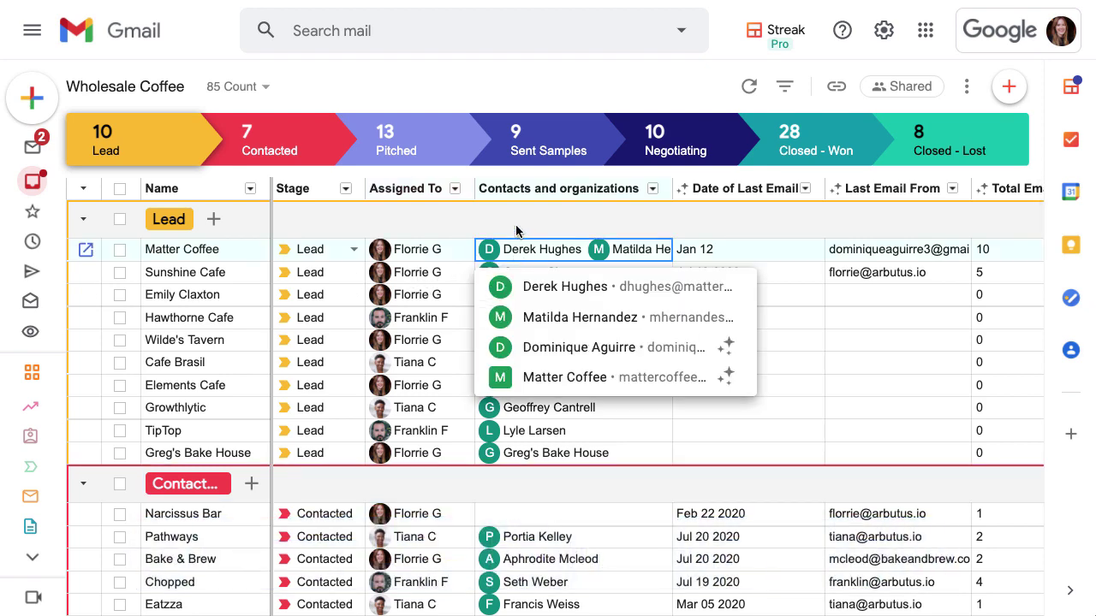
left_click(517, 229)
scroll(522, 304, "down", 4)
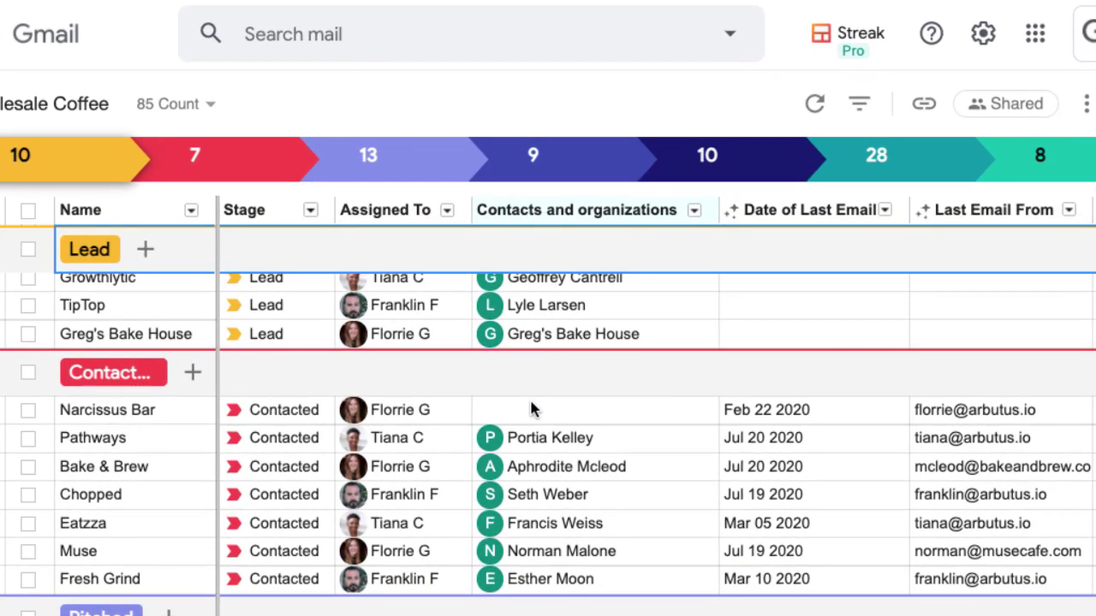
Search 'narciss' in Narcissus Bar's contacts cell and add the suggested contact.
left_click(523, 388)
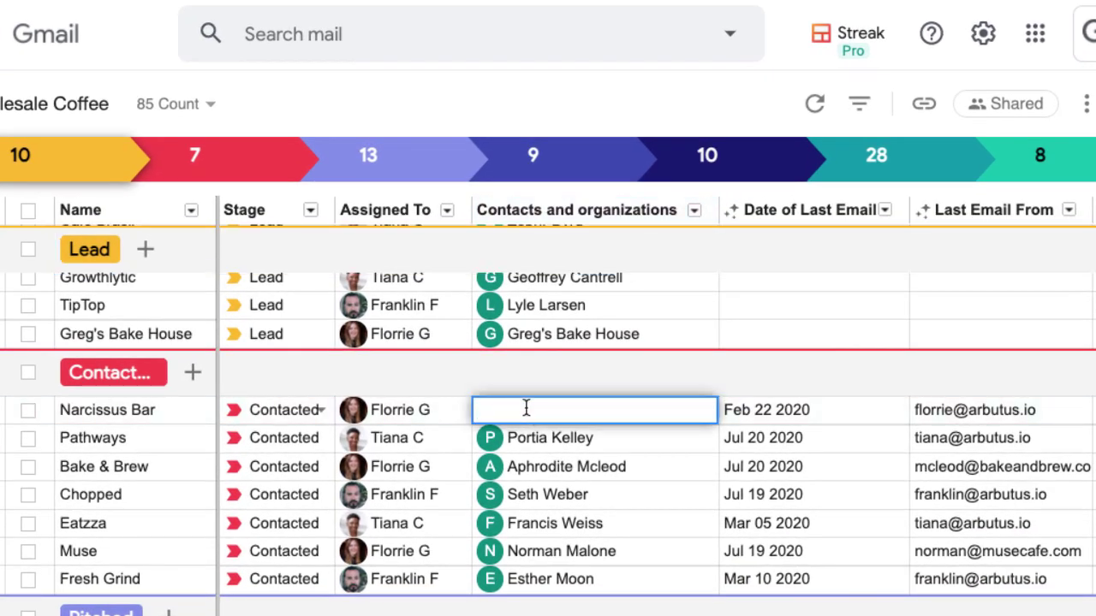
type("narci")
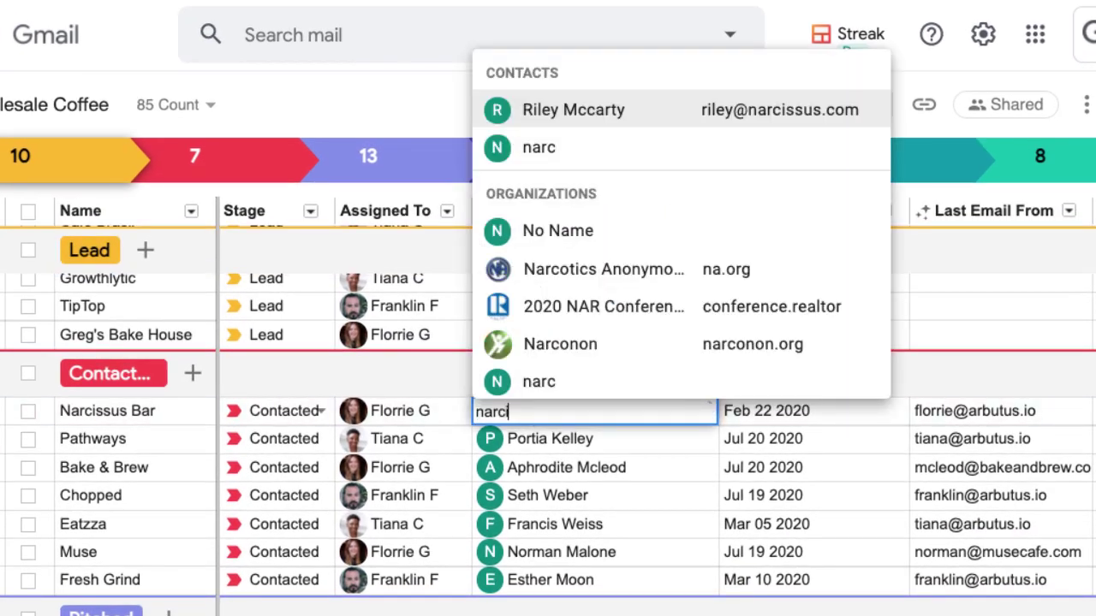
type("ss")
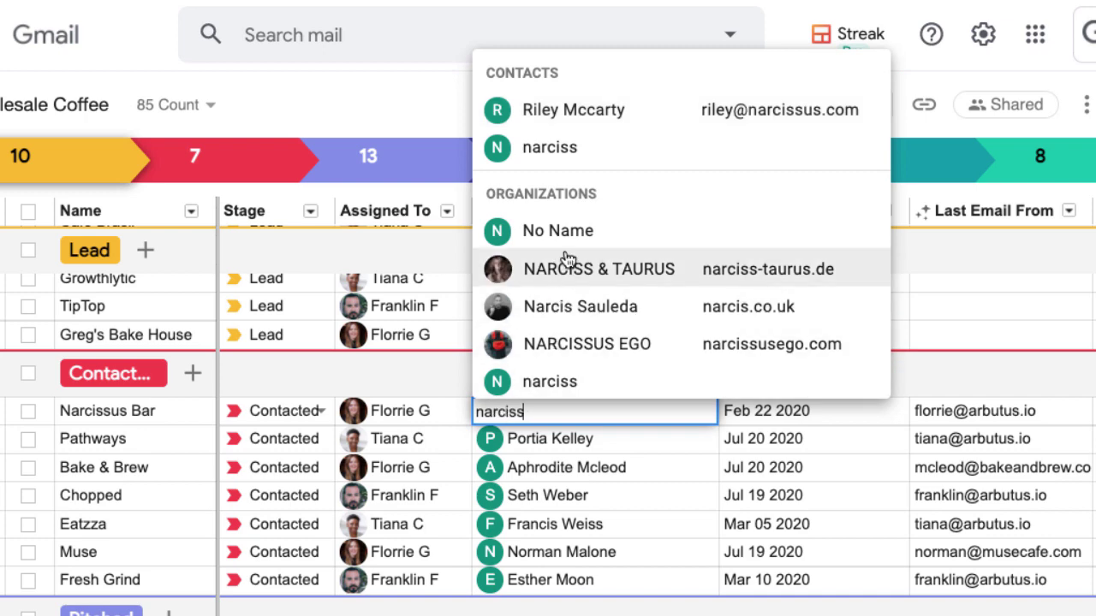
left_click(545, 111)
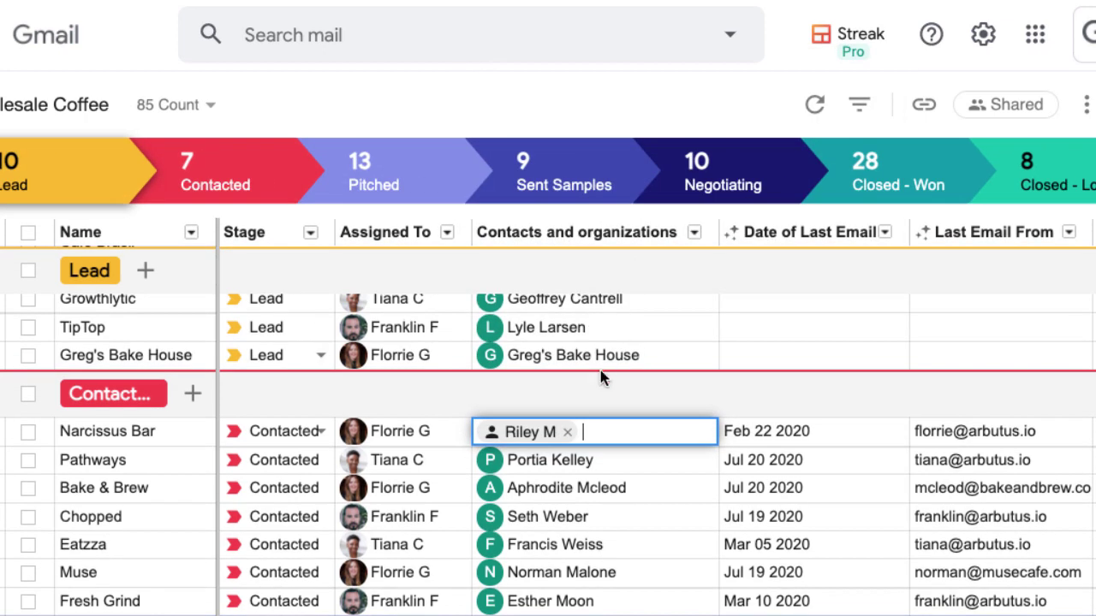
left_click(557, 390)
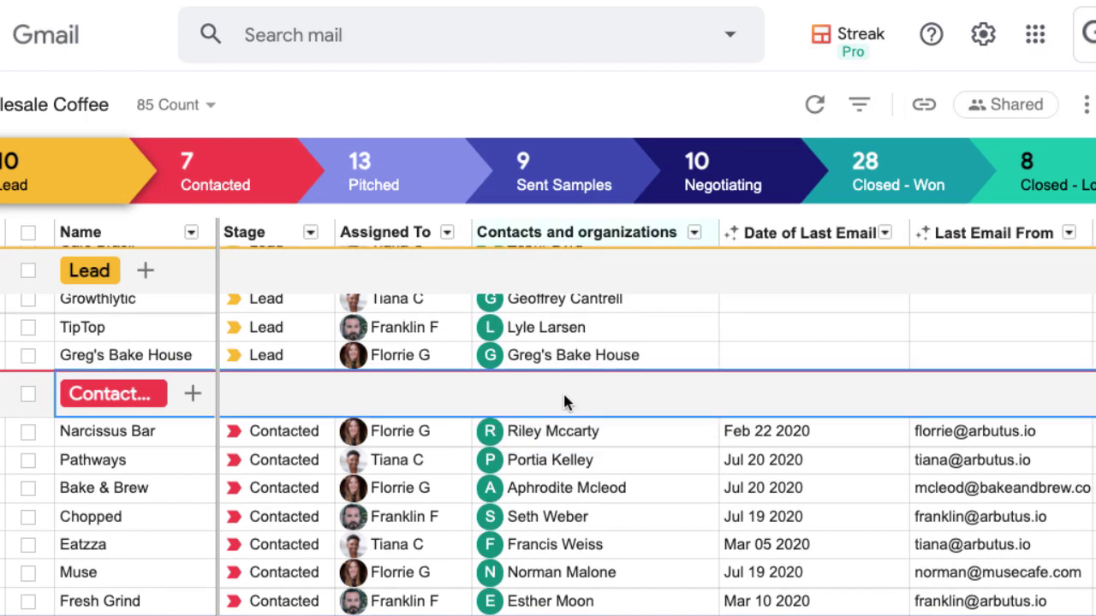
Turn on 'Include all emails from entire team' for Narcissus Bar's contact.
left_click(558, 443)
mouse_move(611, 482)
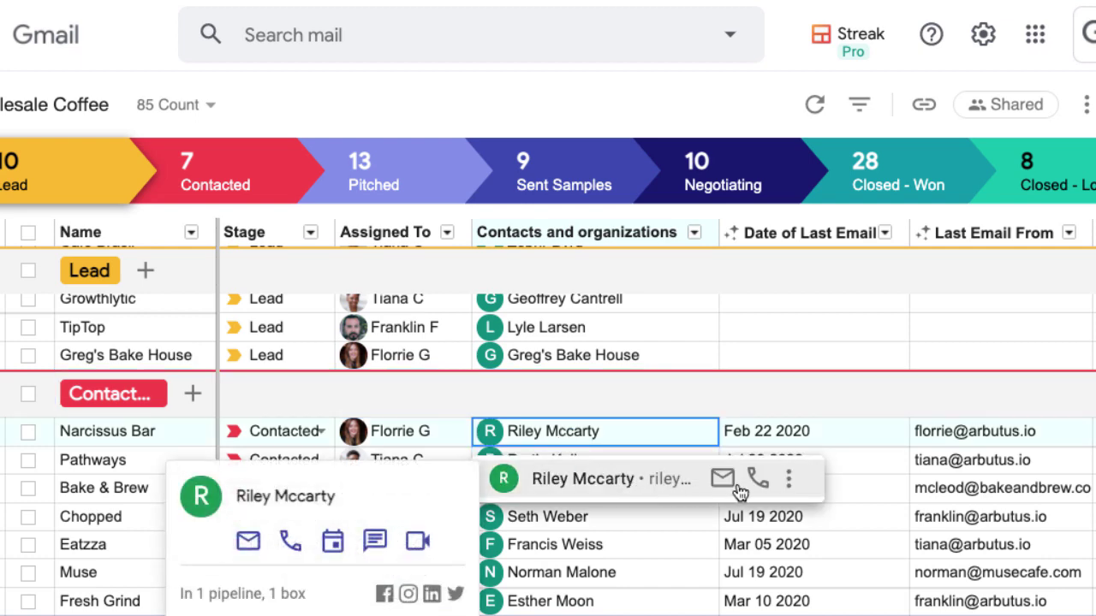
left_click(788, 482)
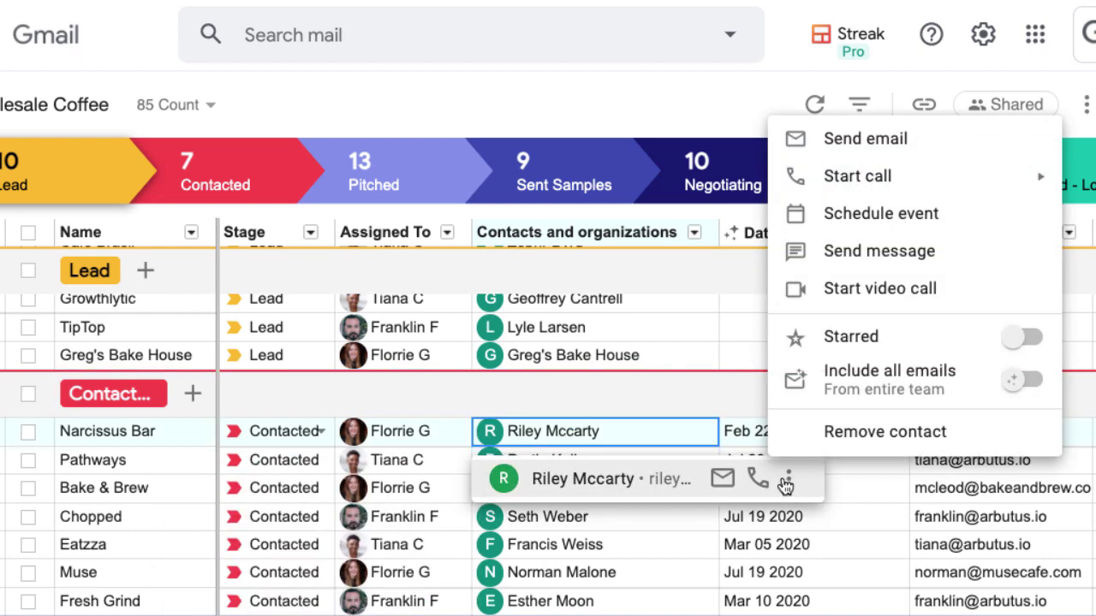
left_click(1023, 380)
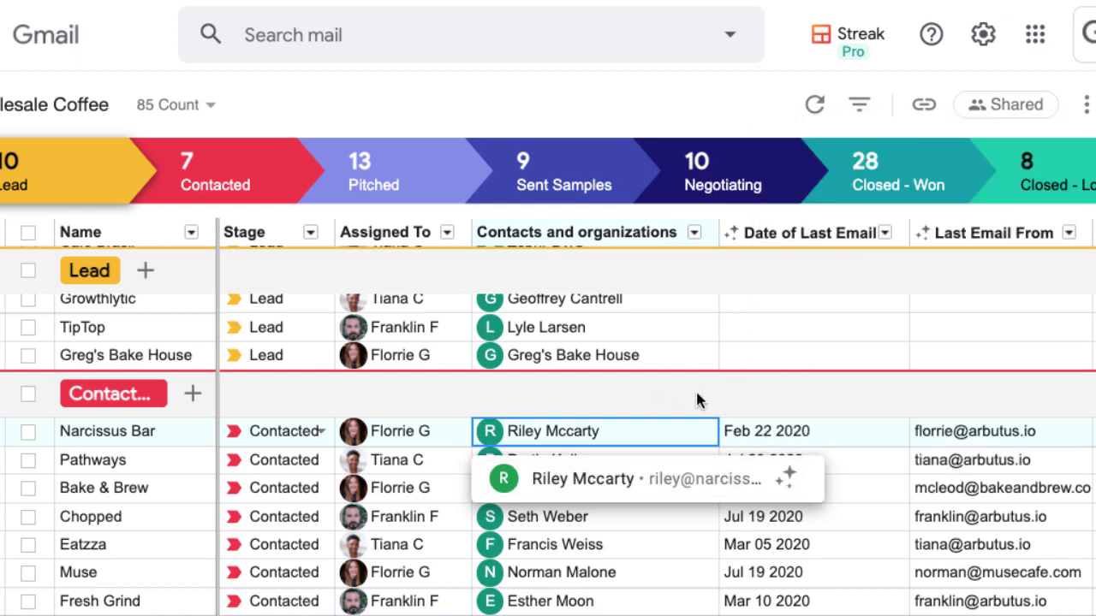
left_click(700, 398)
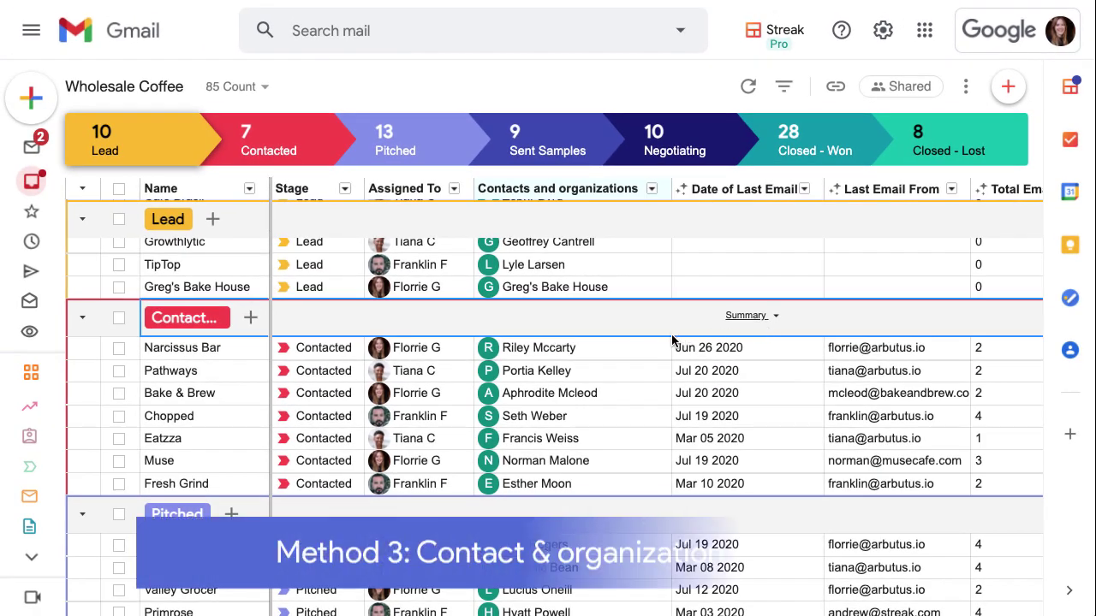
Open the full contact page for the Eatzza contact.
scroll(672, 341, "down", 1)
left_click(540, 393)
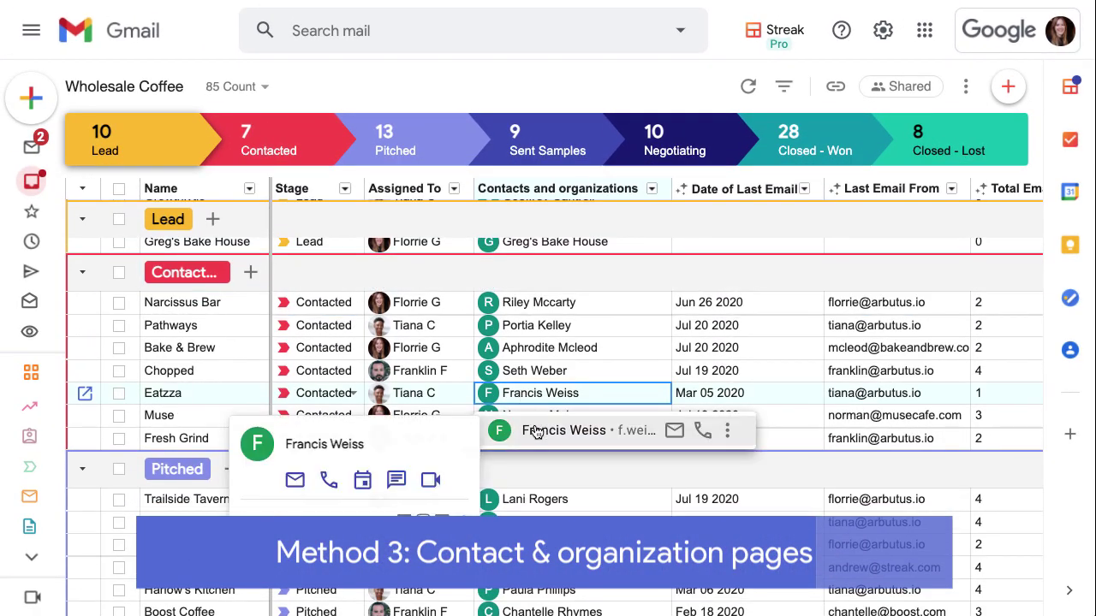
left_click(535, 431)
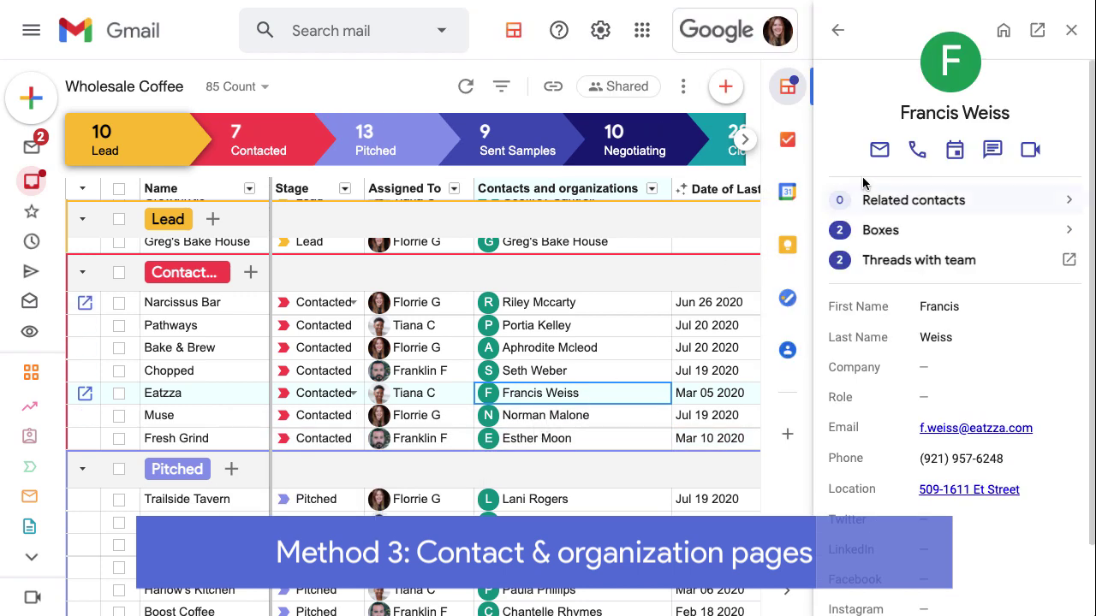
left_click(950, 77)
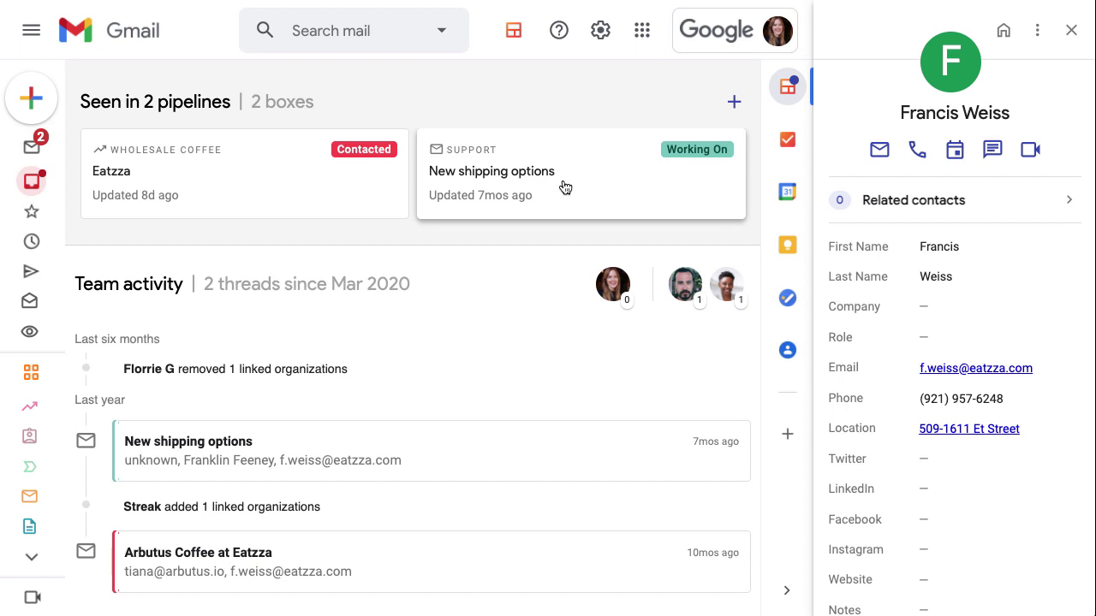
Add the contact to a new Customer Training box, then go back to Wholesale Coffee.
left_click(734, 104)
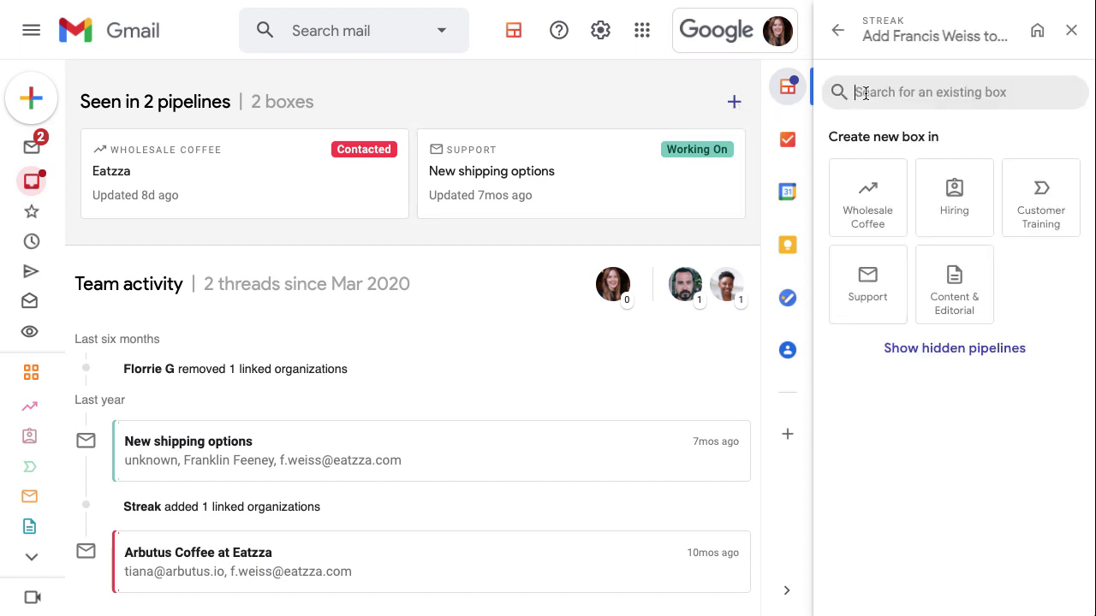
left_click(1040, 205)
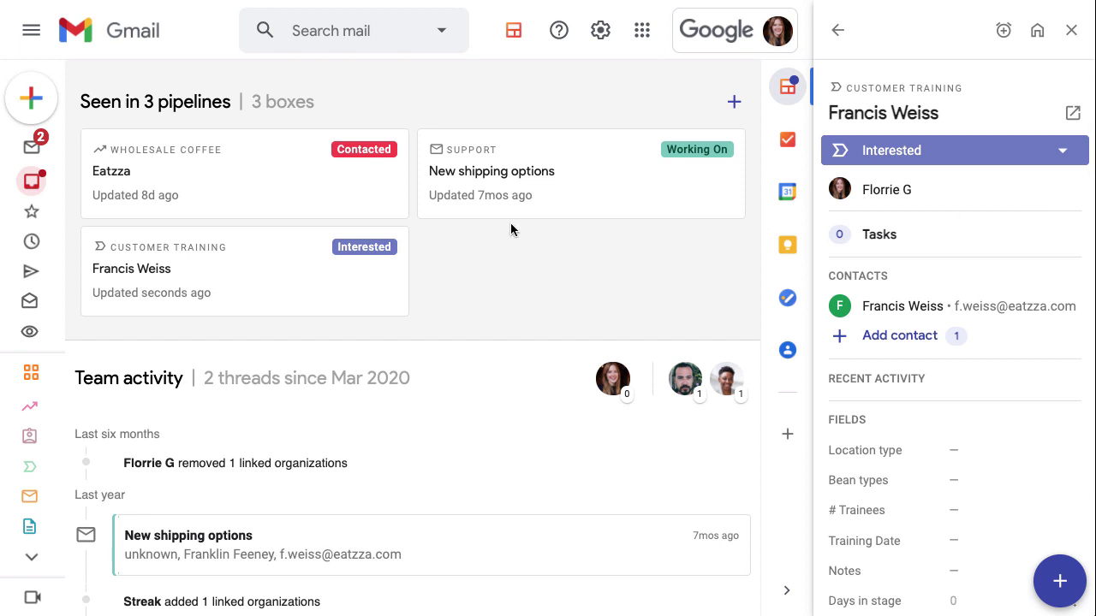
left_click(44, 404)
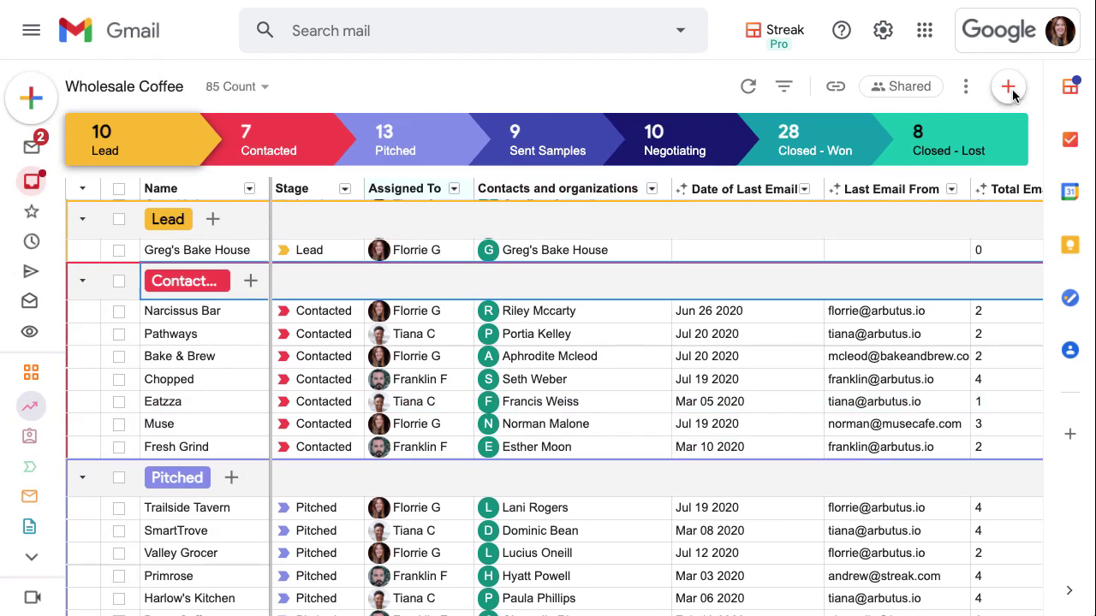
Open Streak's side panel, choose Quick add, and scroll through the suggested recent companies and contacts.
left_click(1069, 87)
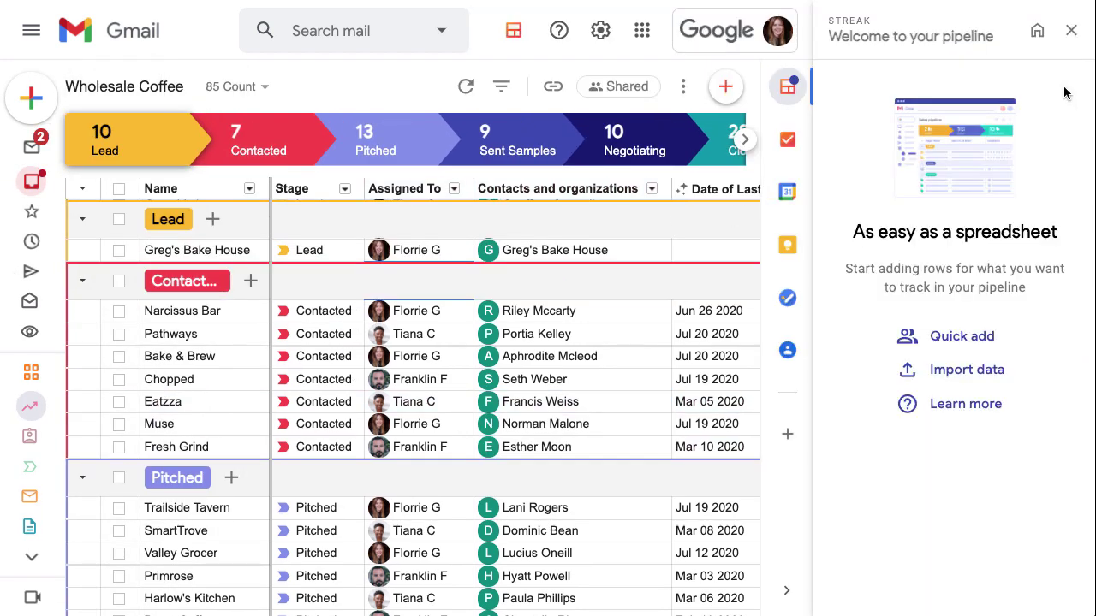
left_click(962, 342)
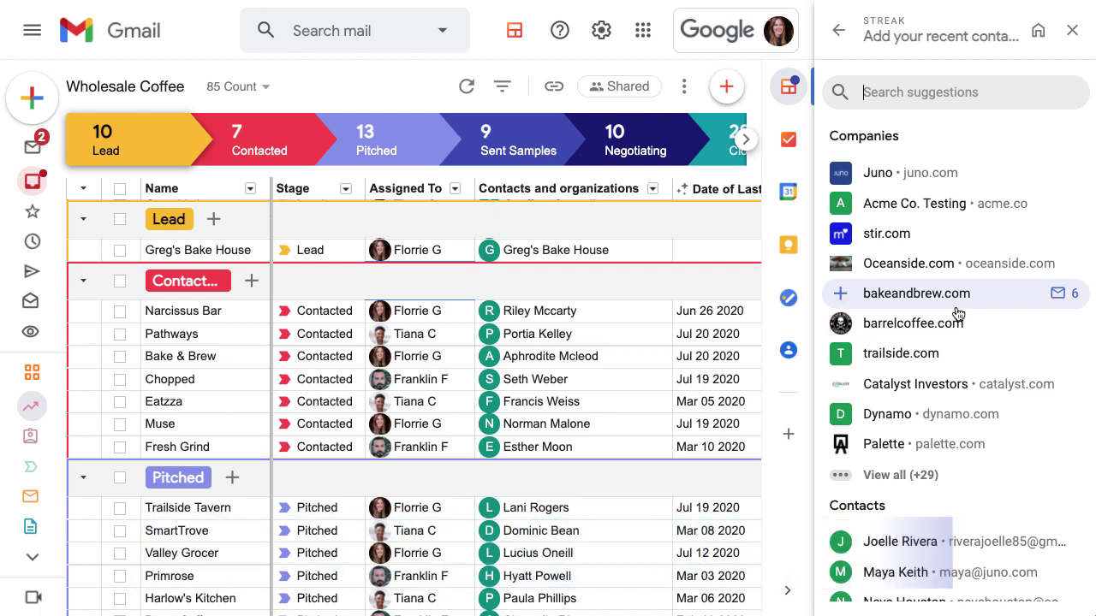
scroll(957, 314, "down", 2)
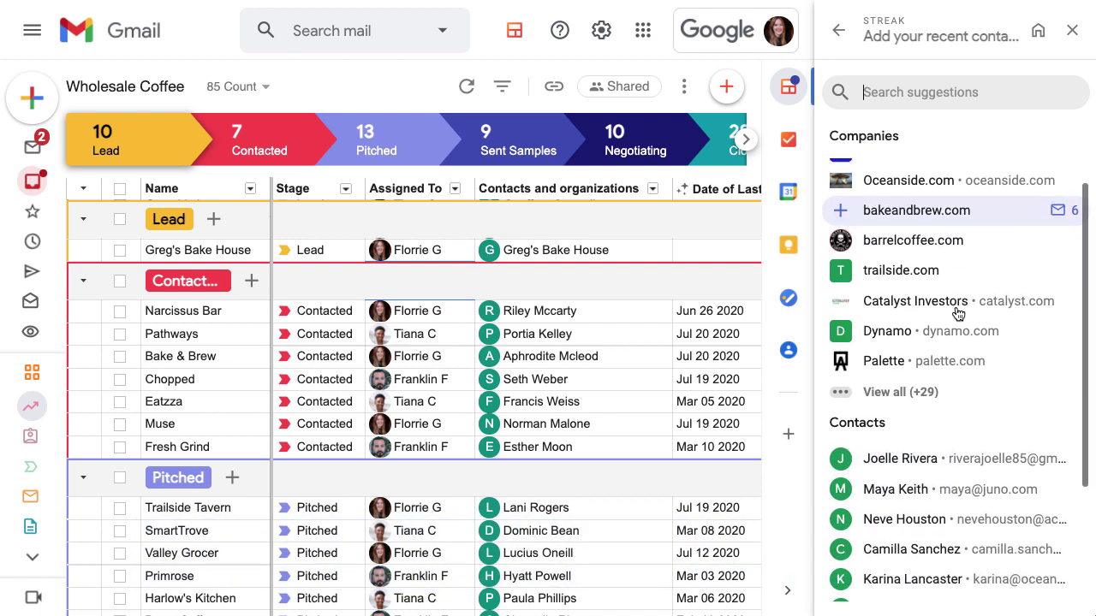
scroll(957, 314, "down", 3)
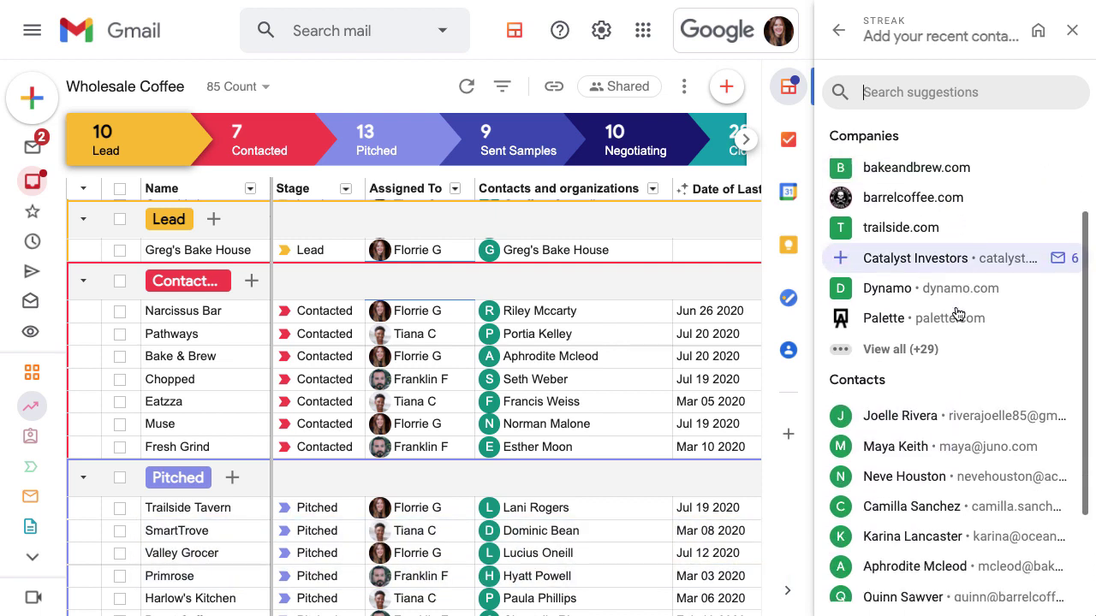
scroll(957, 314, "down", 1)
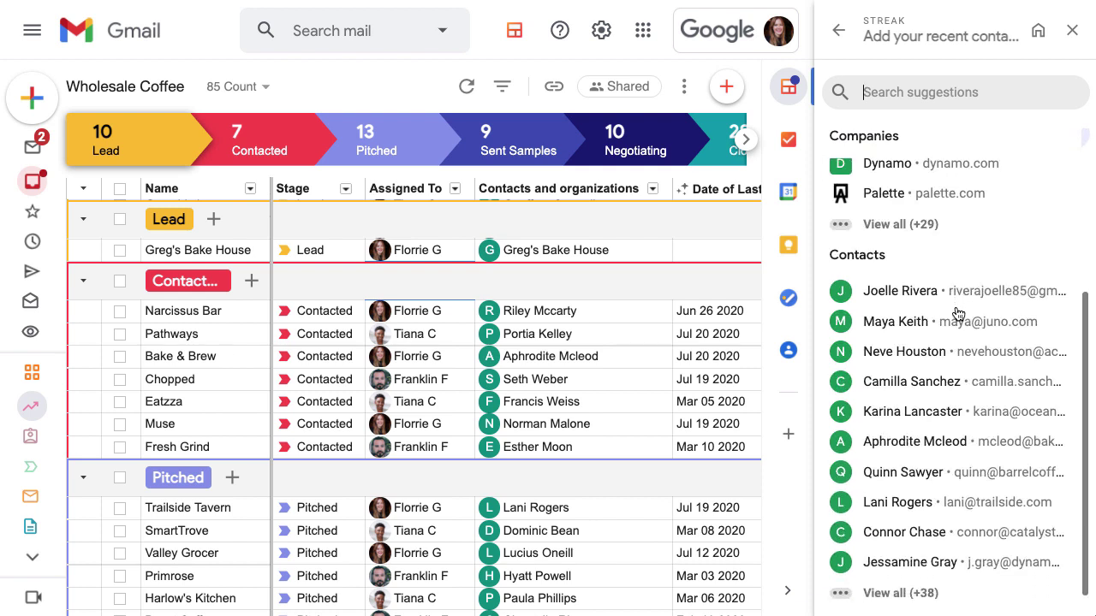
scroll(957, 314, "up", 1)
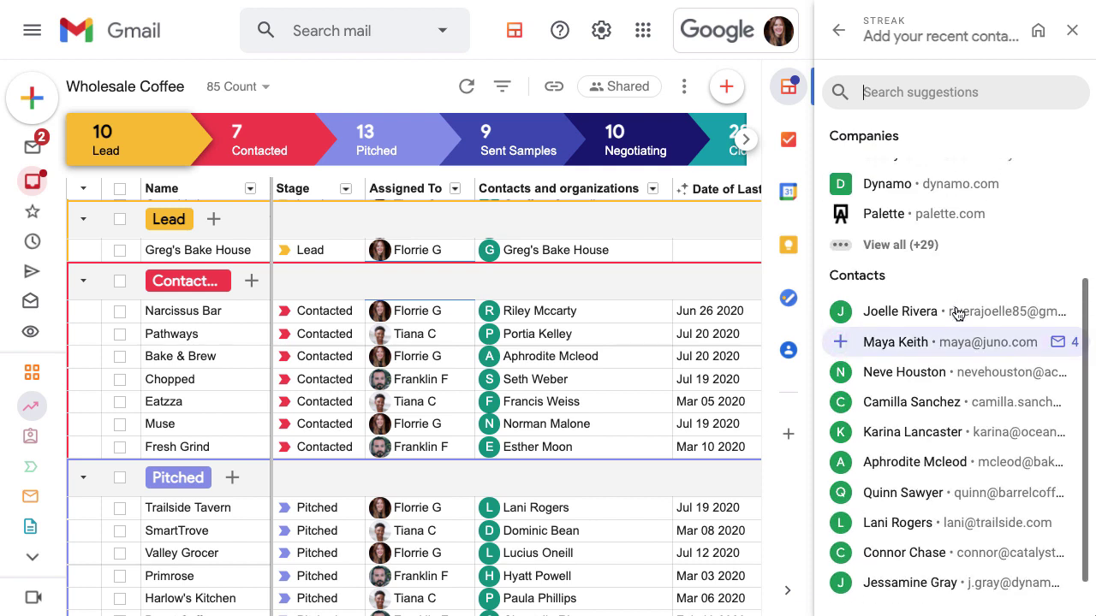
scroll(957, 314, "up", 3)
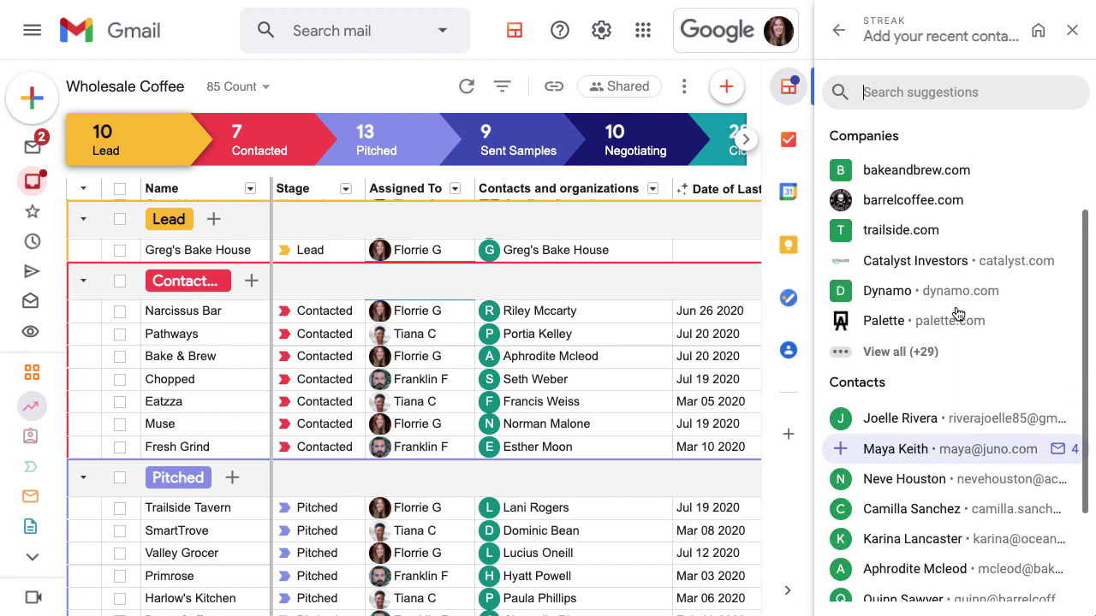
scroll(957, 314, "up", 3)
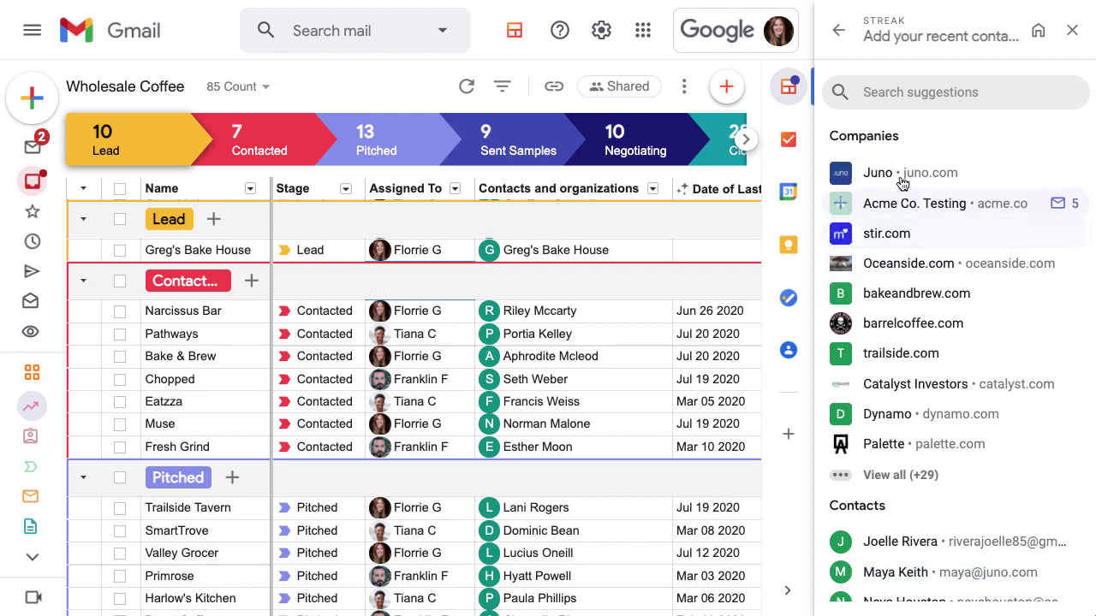
Check the Bake & Brew contact's actions menu, close the Streak side panel, and scroll the grid up.
left_click(837, 40)
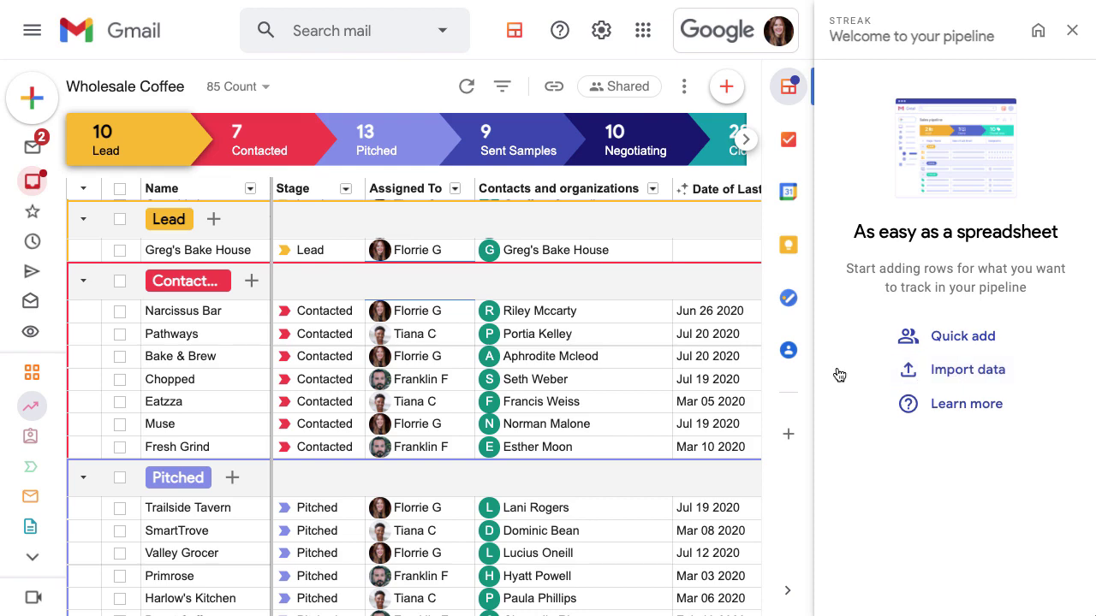
left_click(583, 361)
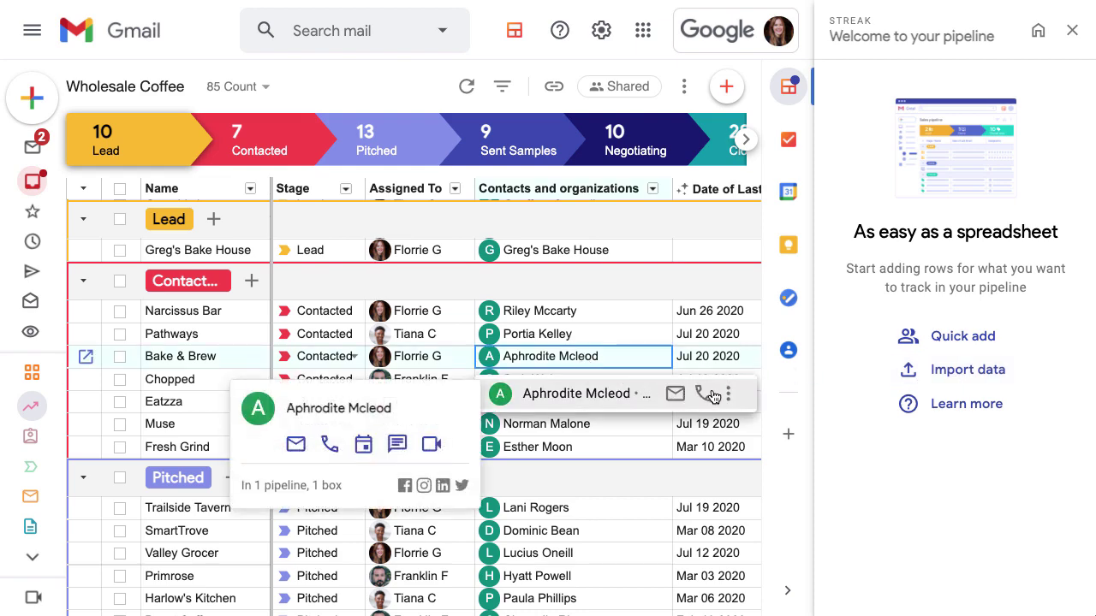
left_click(728, 394)
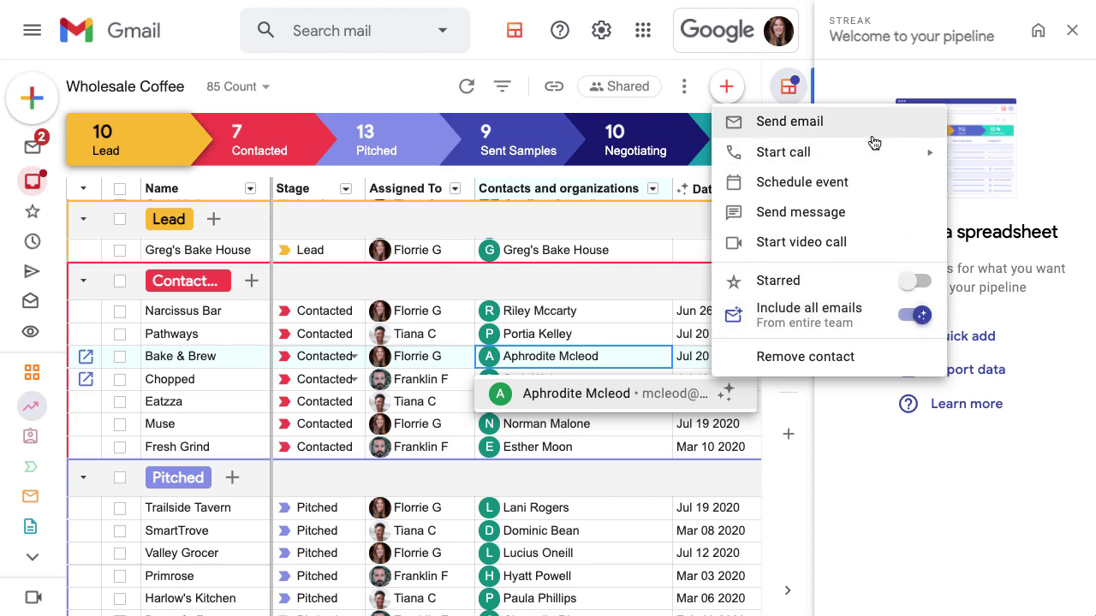
left_click(864, 86)
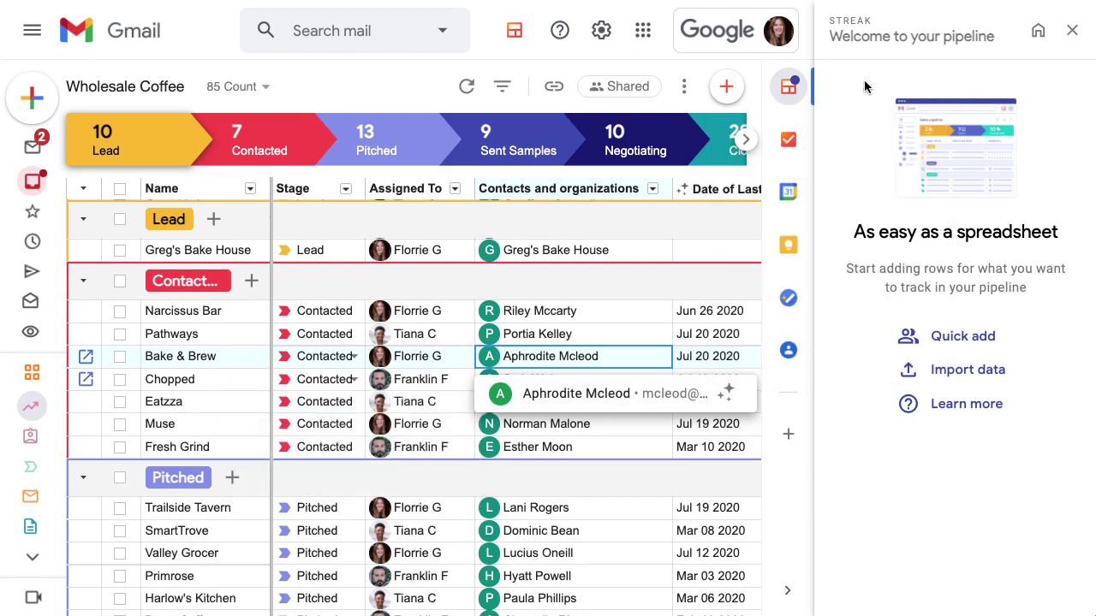
left_click(1071, 31)
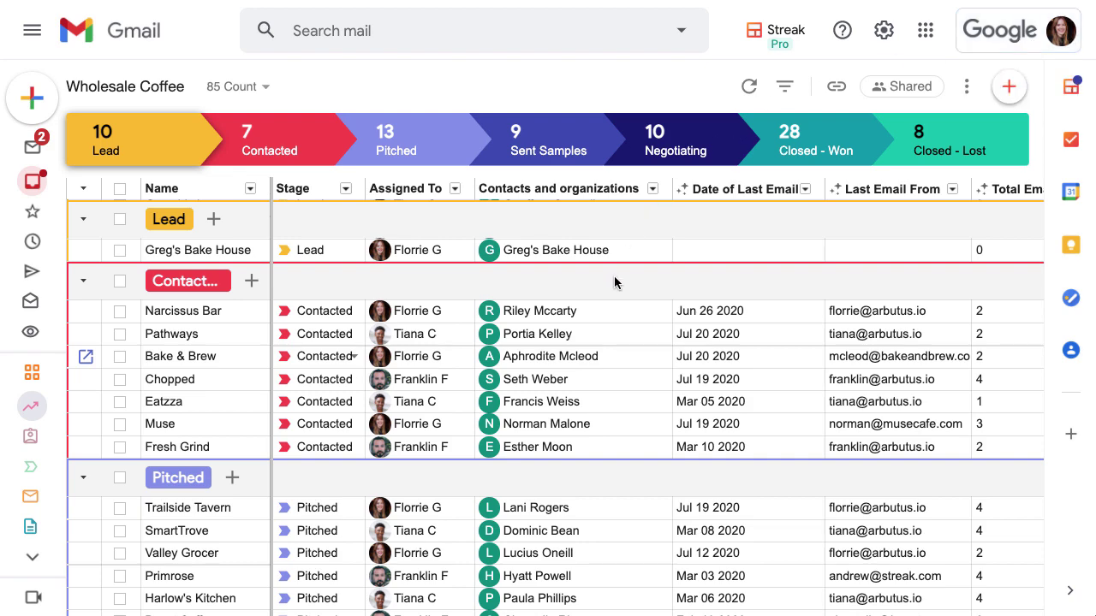
scroll(601, 291, "up", 5)
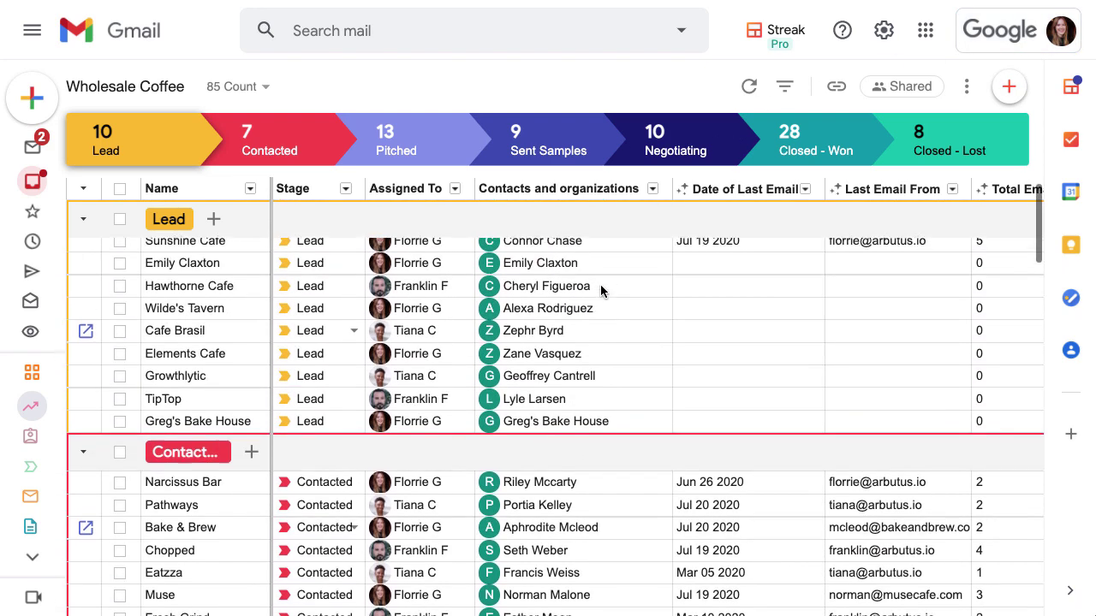